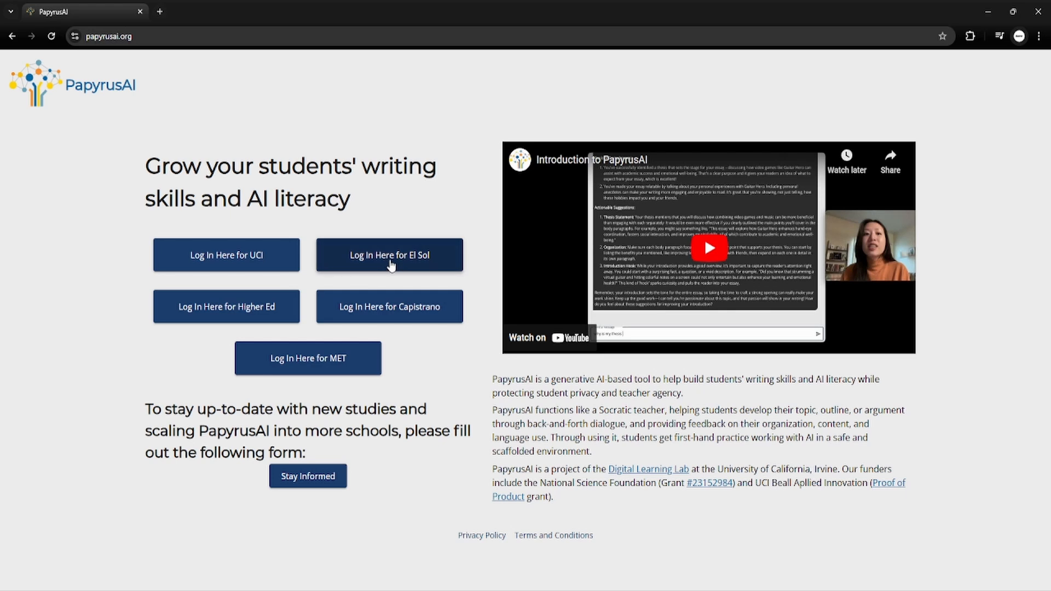
Sign in to PapyrusAI's El Sol site with the Continue with Google option.
left_click(392, 265)
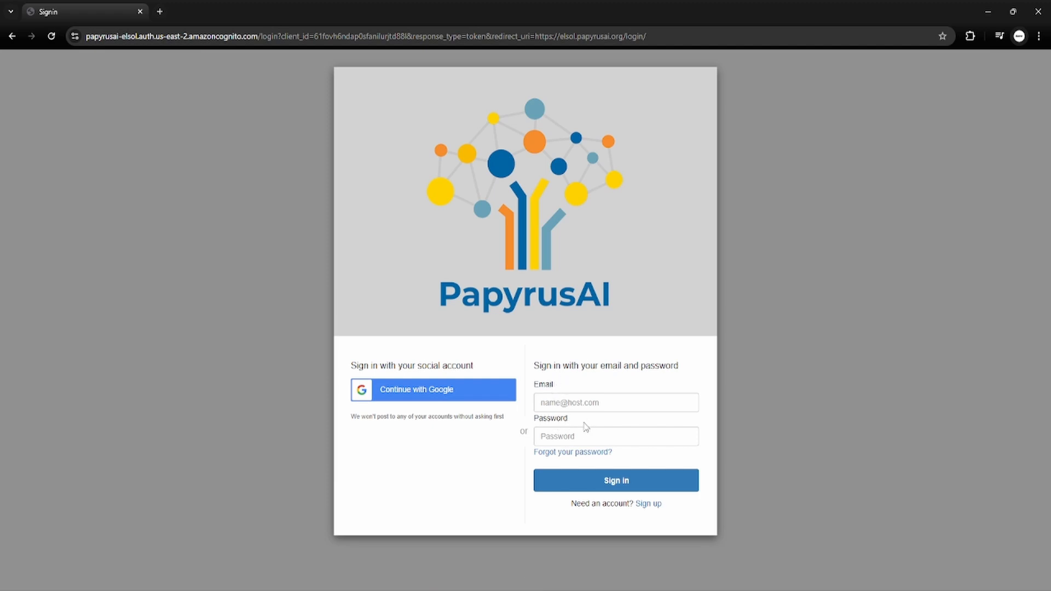
left_click(434, 395)
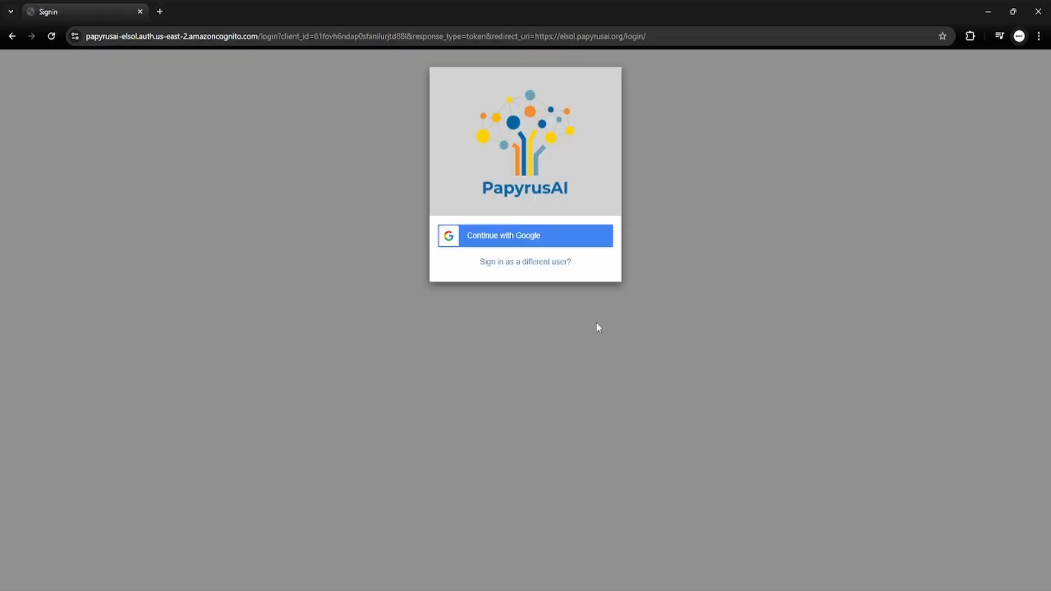
Finish the Google sign-in and bring up a blank Create Course form.
left_click(542, 241)
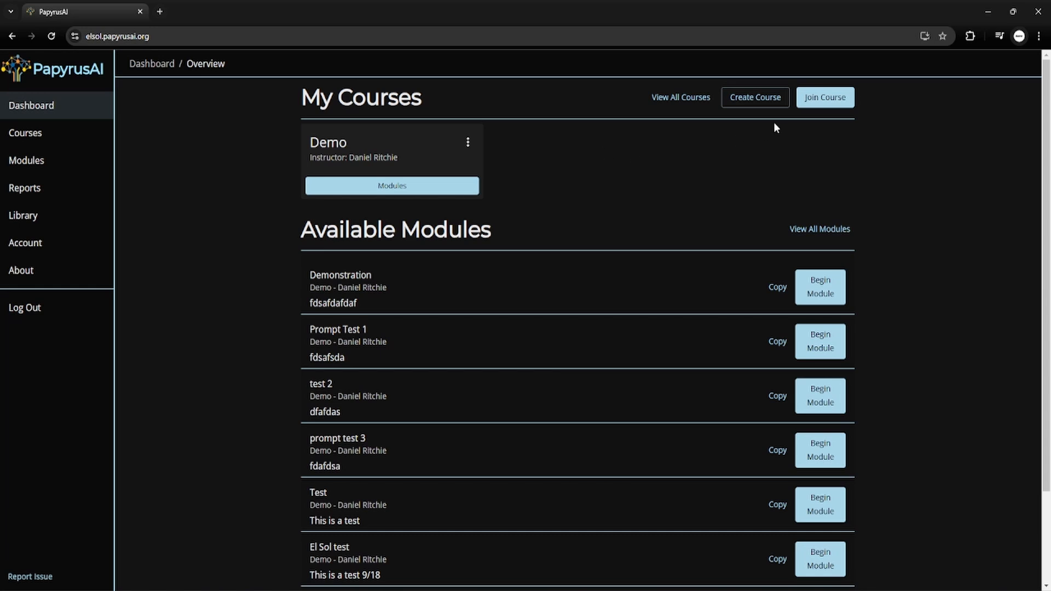
left_click(756, 98)
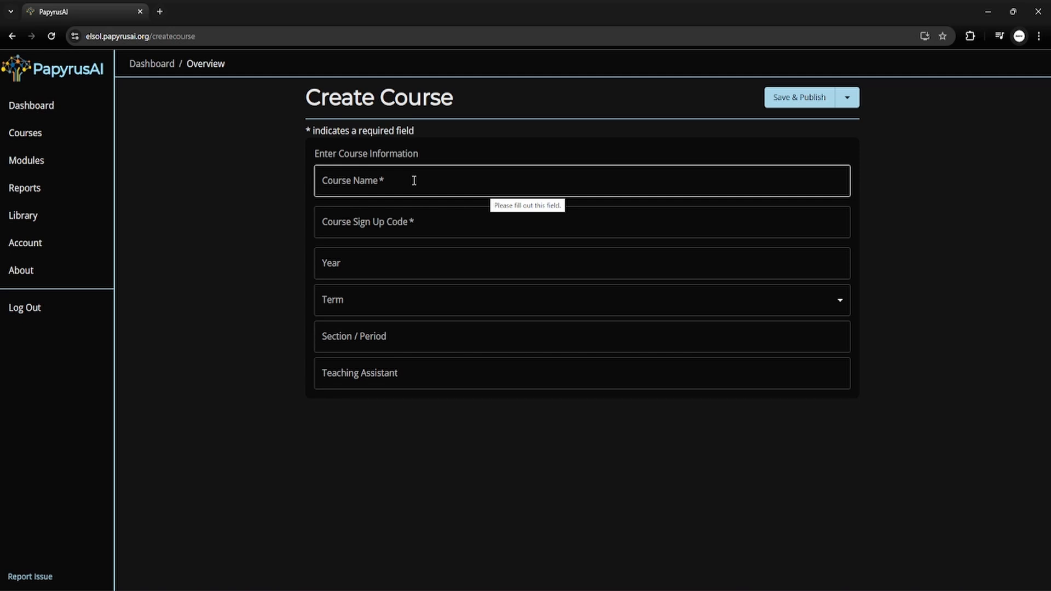
left_click(414, 181)
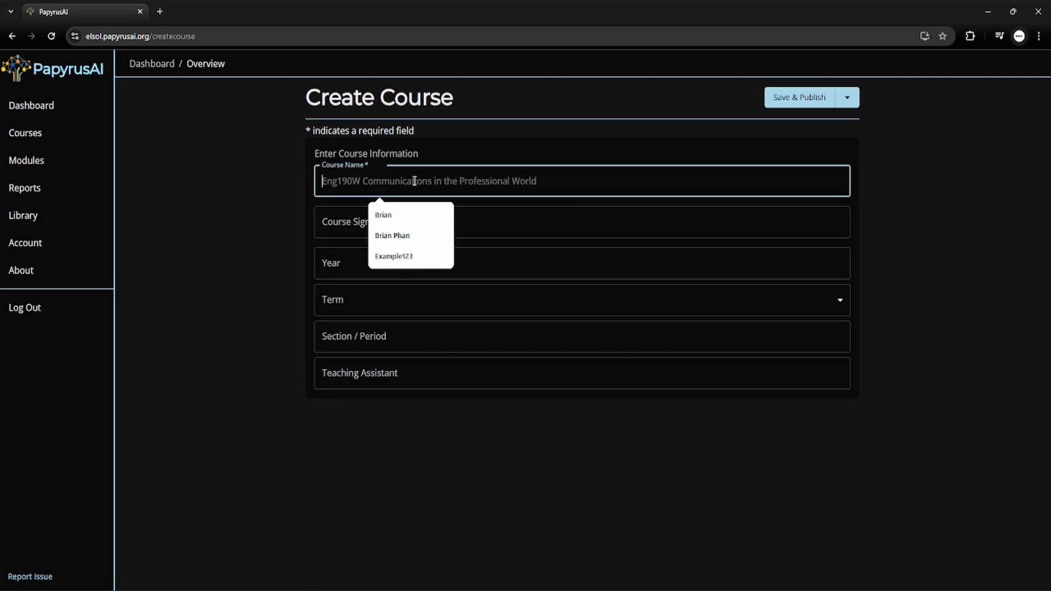
type("English120")
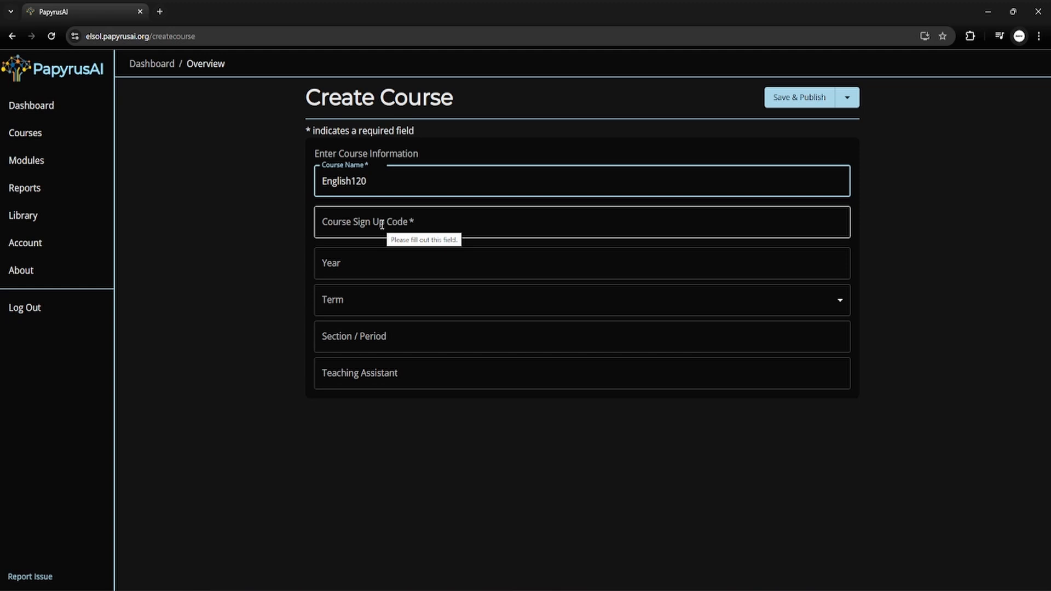
left_click(383, 225)
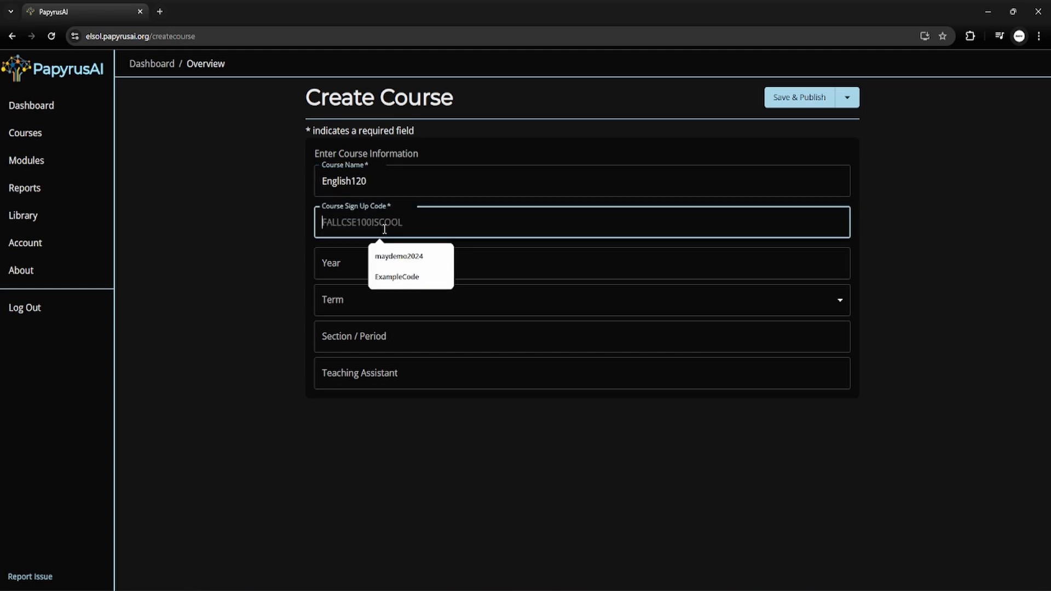
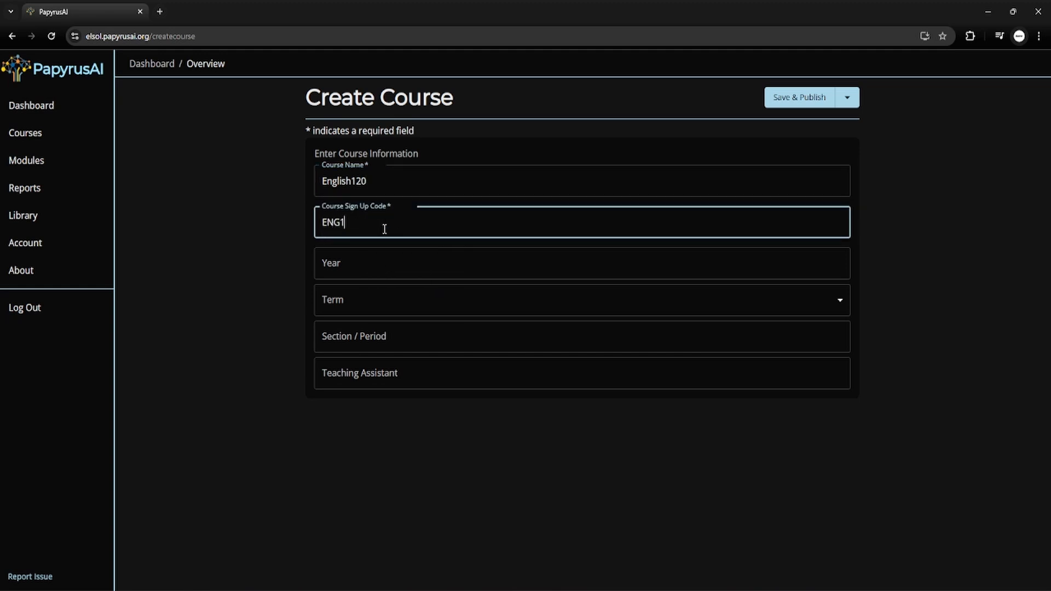
left_click(249, 213)
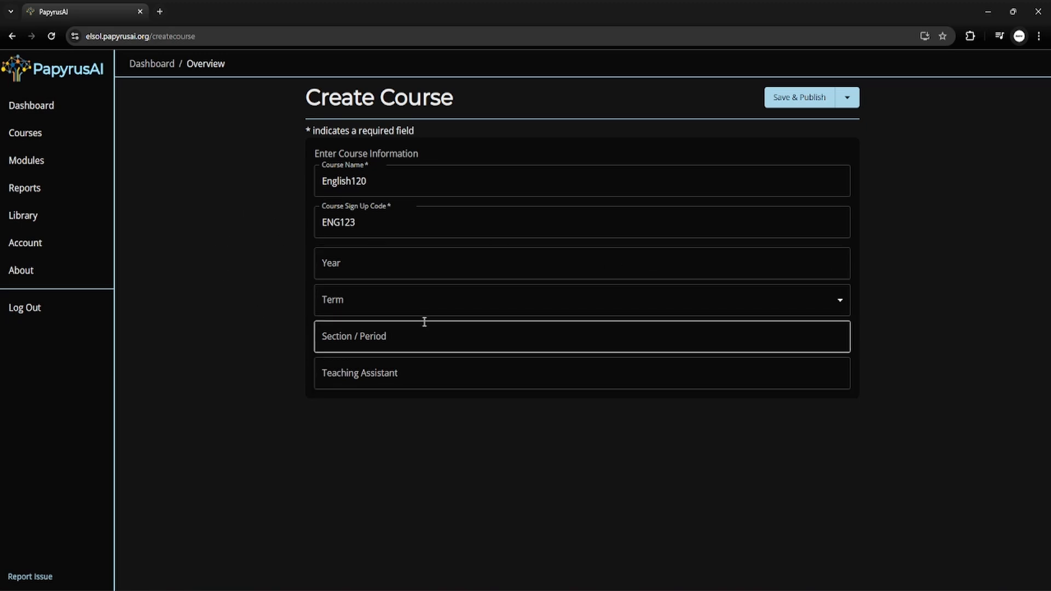
Set the course year to 2025, term to Fall, and section to 2.
left_click(355, 268)
type("2")
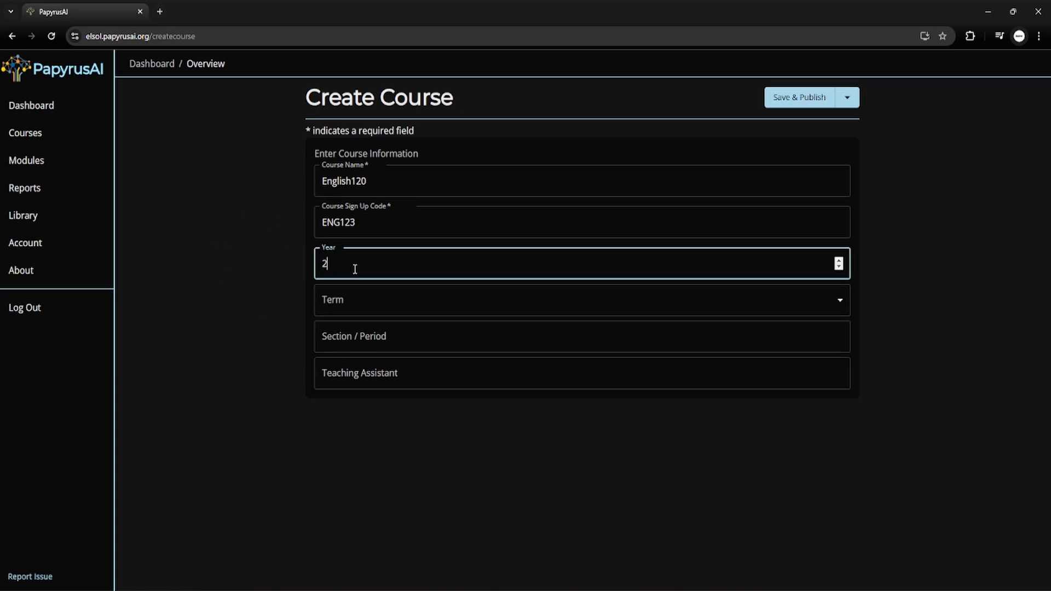
type("025")
left_click(358, 300)
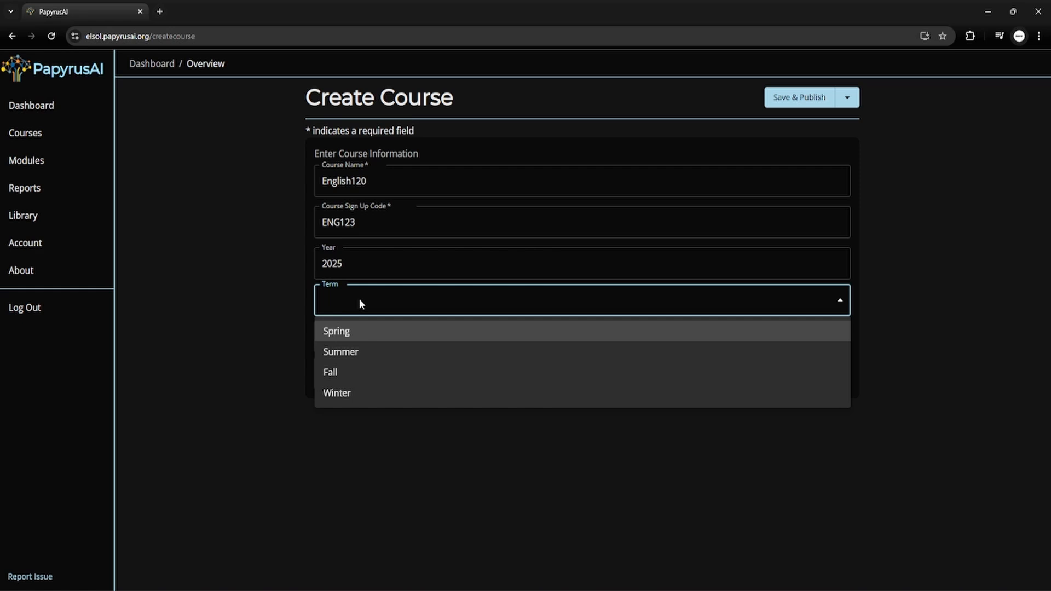
left_click(349, 375)
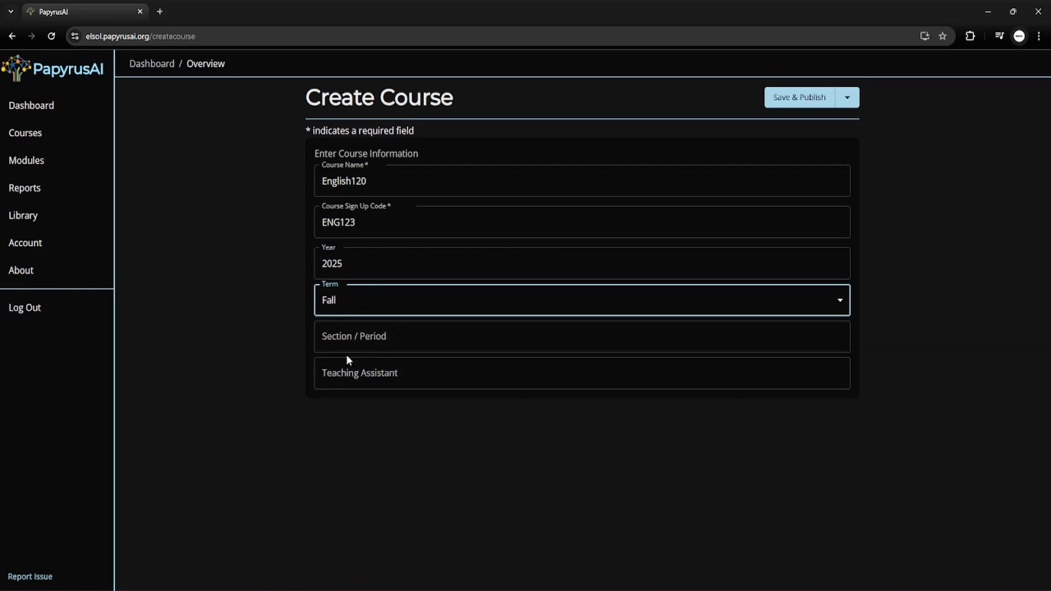
left_click(385, 336)
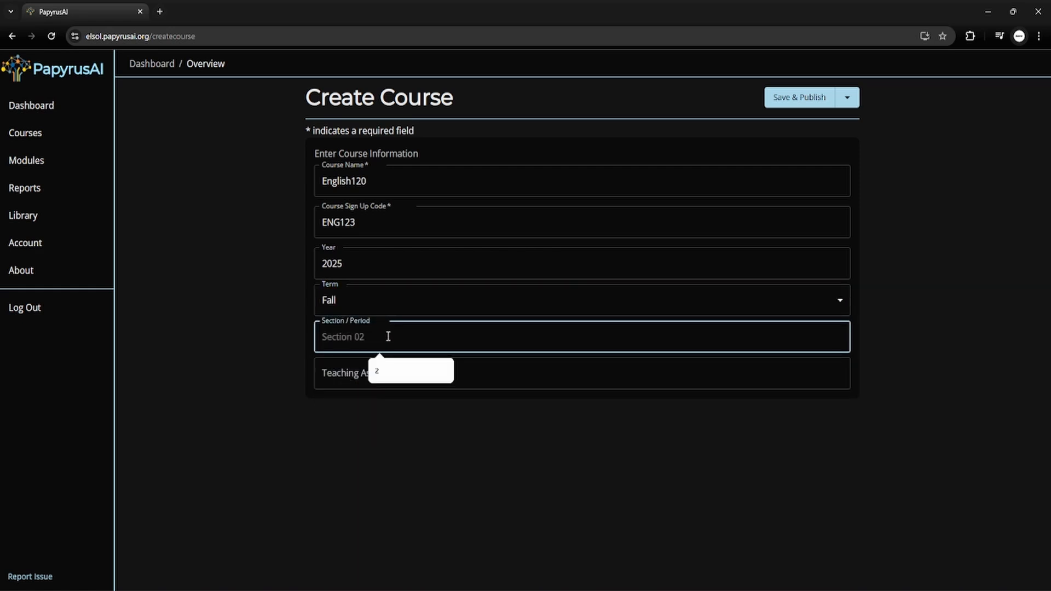
type("2")
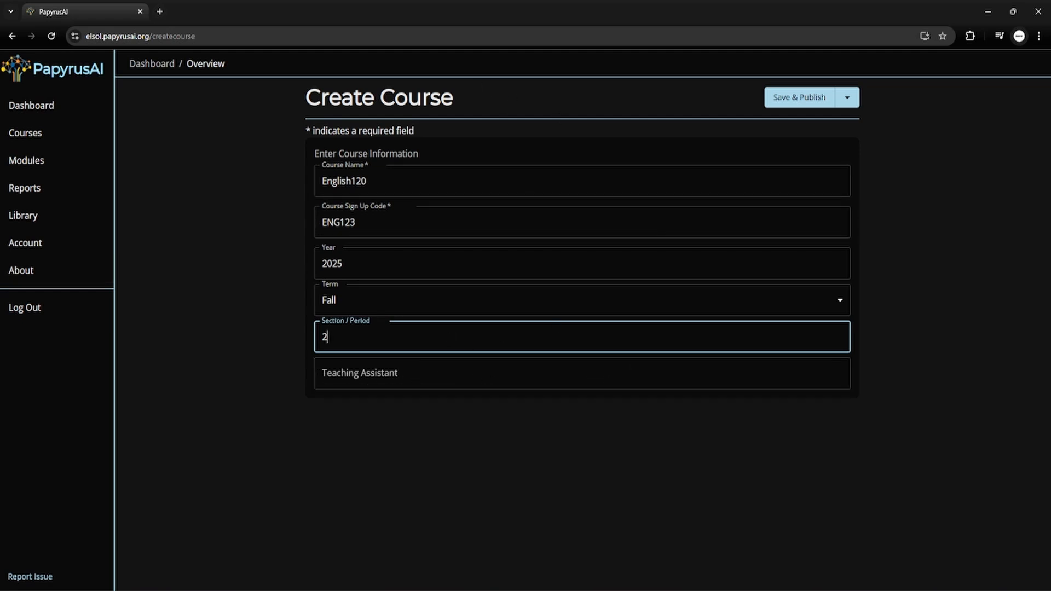
Save and publish English120, then check its card's title and instructor name.
left_click(807, 100)
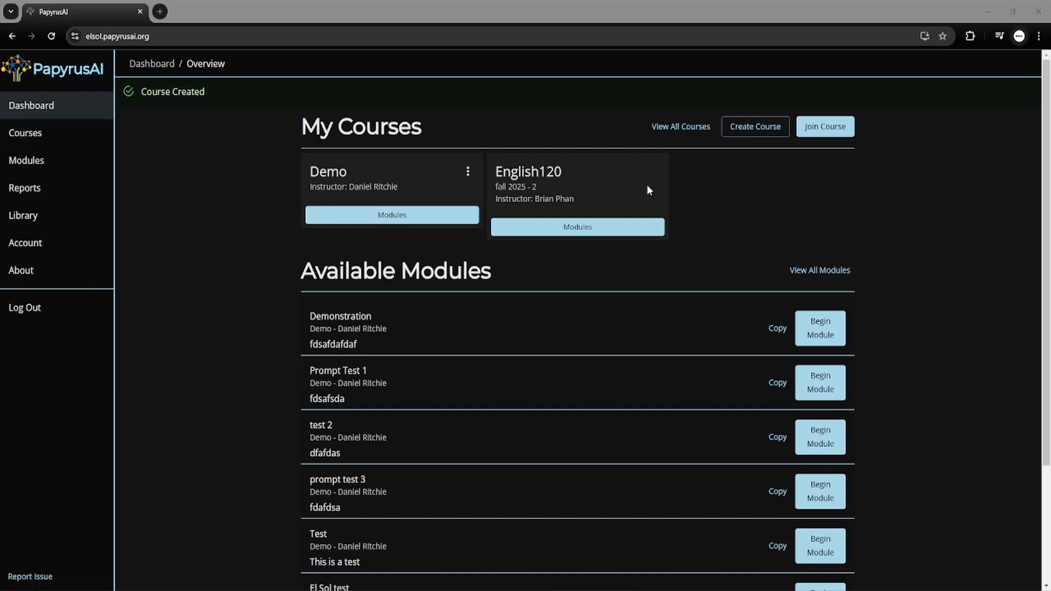
left_click_drag(562, 173, 492, 175)
left_click_drag(592, 201, 535, 203)
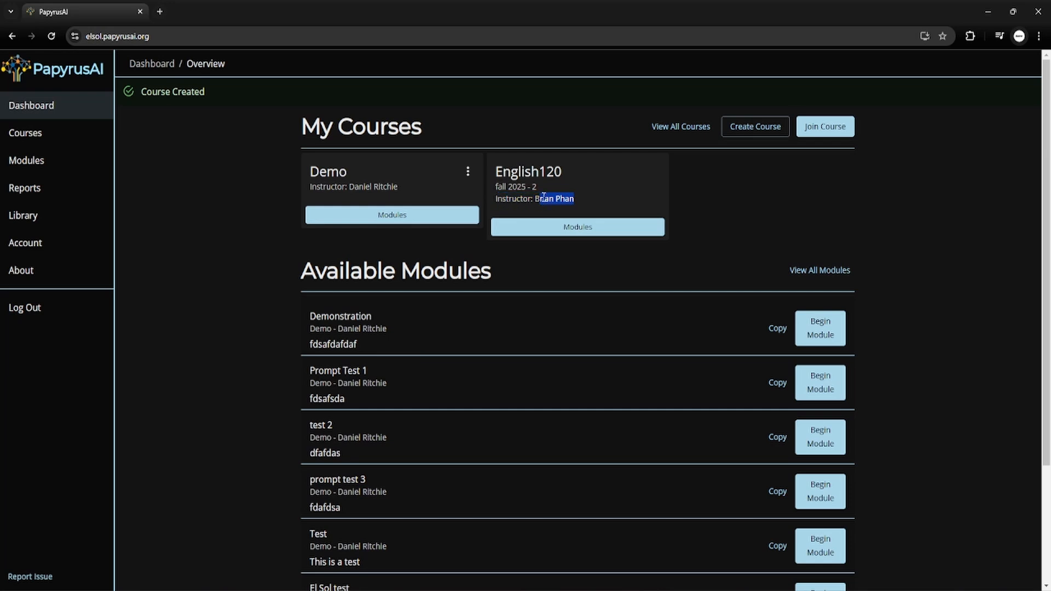
left_click_drag(544, 196, 540, 198)
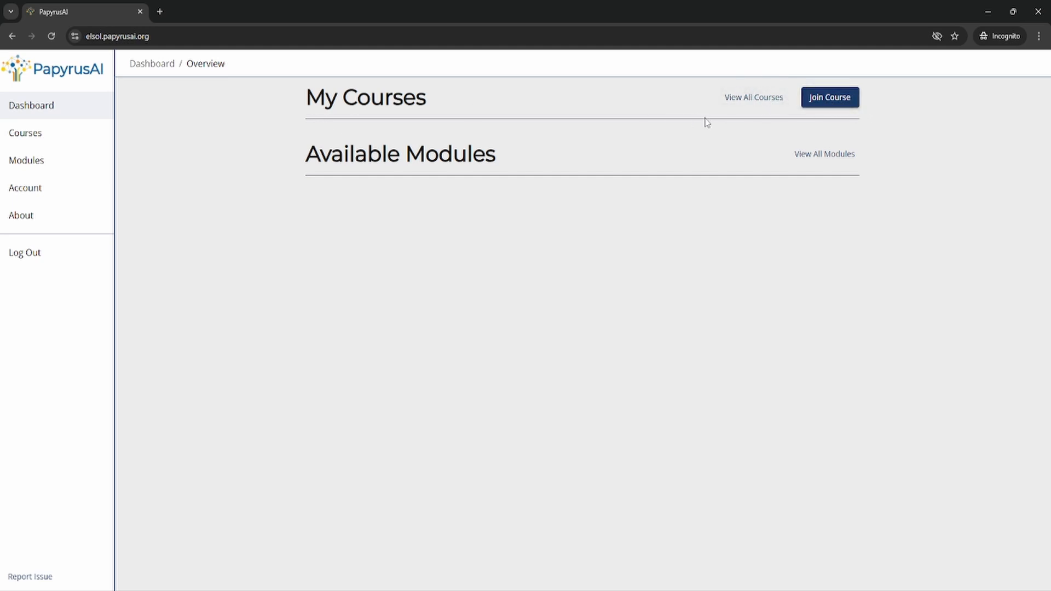
left_click(836, 99)
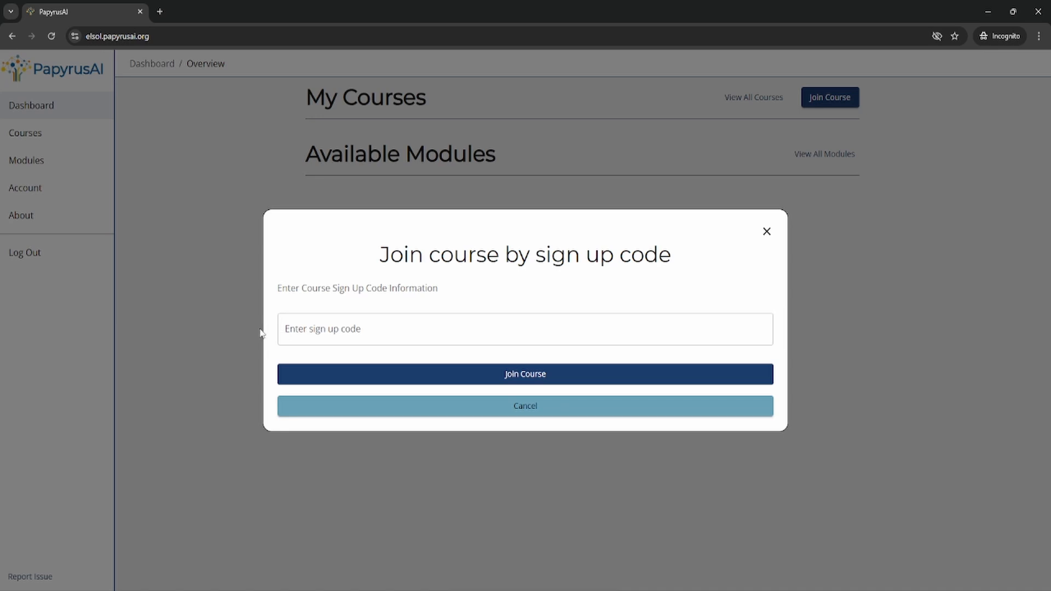
left_click(386, 338)
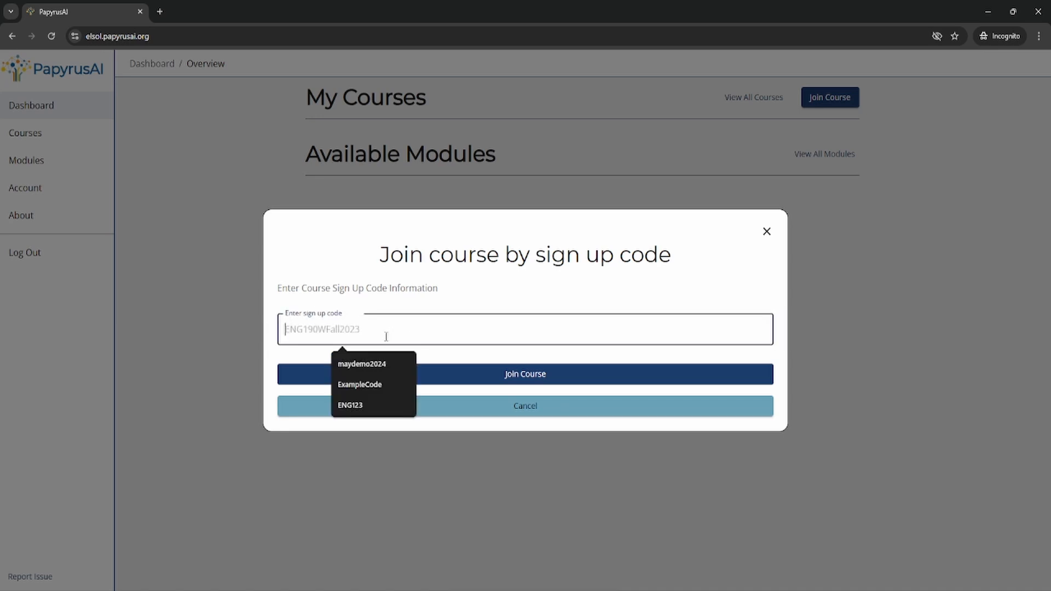
left_click(361, 405)
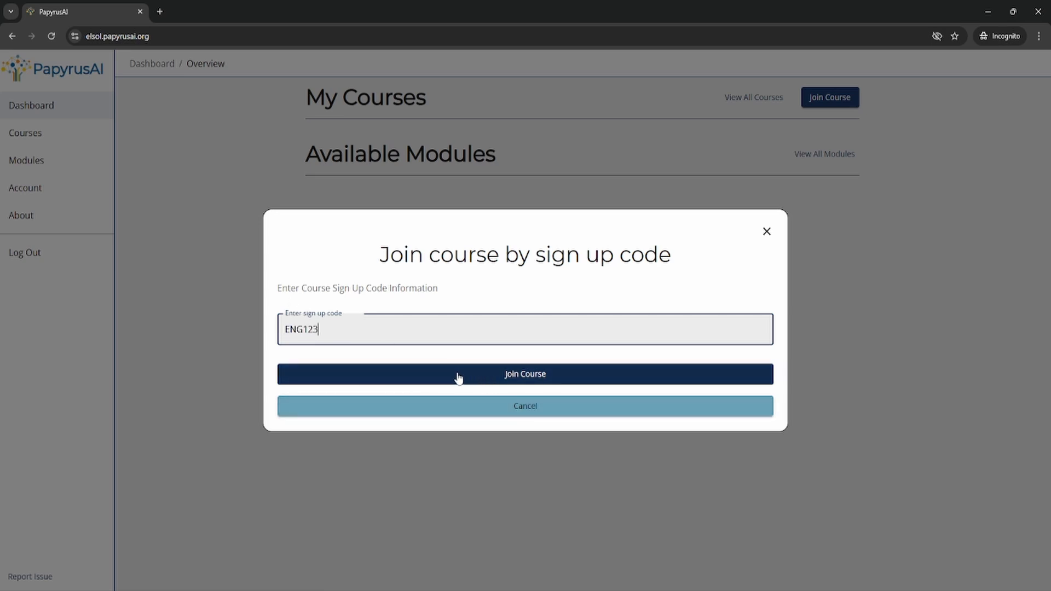
left_click(530, 381)
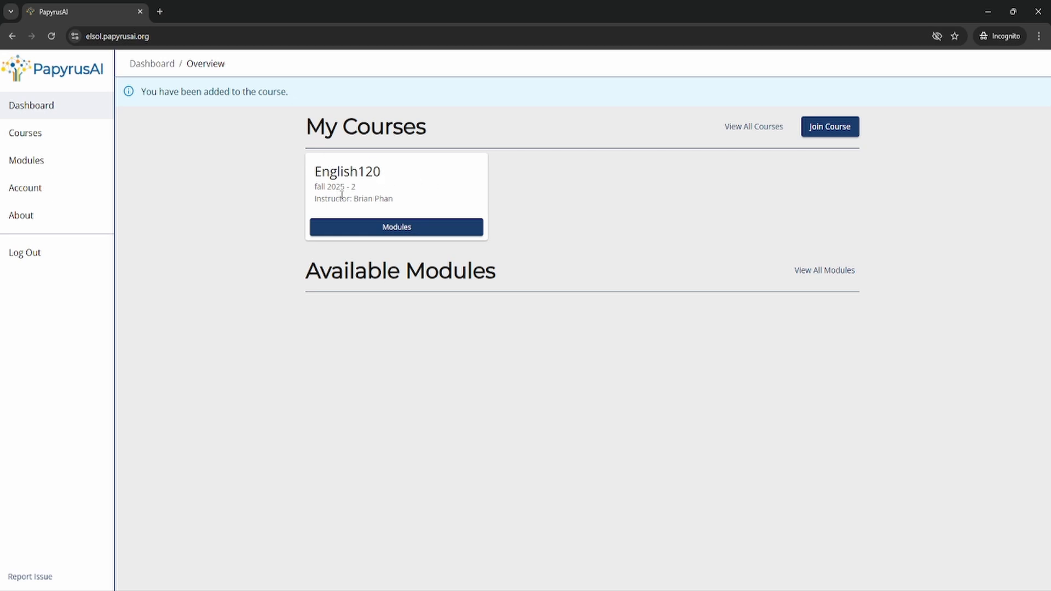
left_click_drag(316, 200, 413, 199)
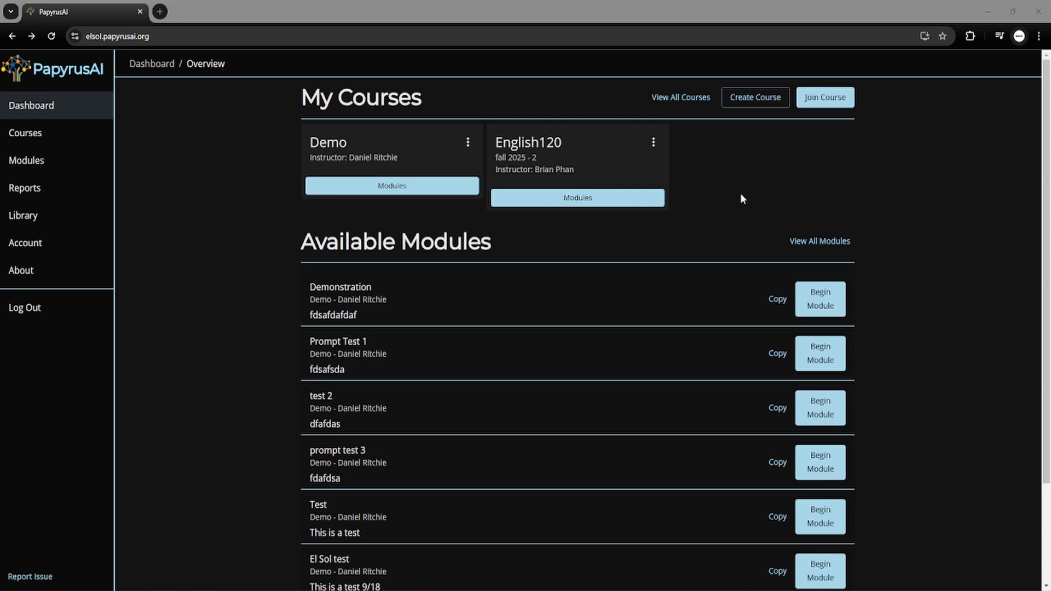
Choose Edit Course from the English120 card's ⋮ menu.
left_click(654, 143)
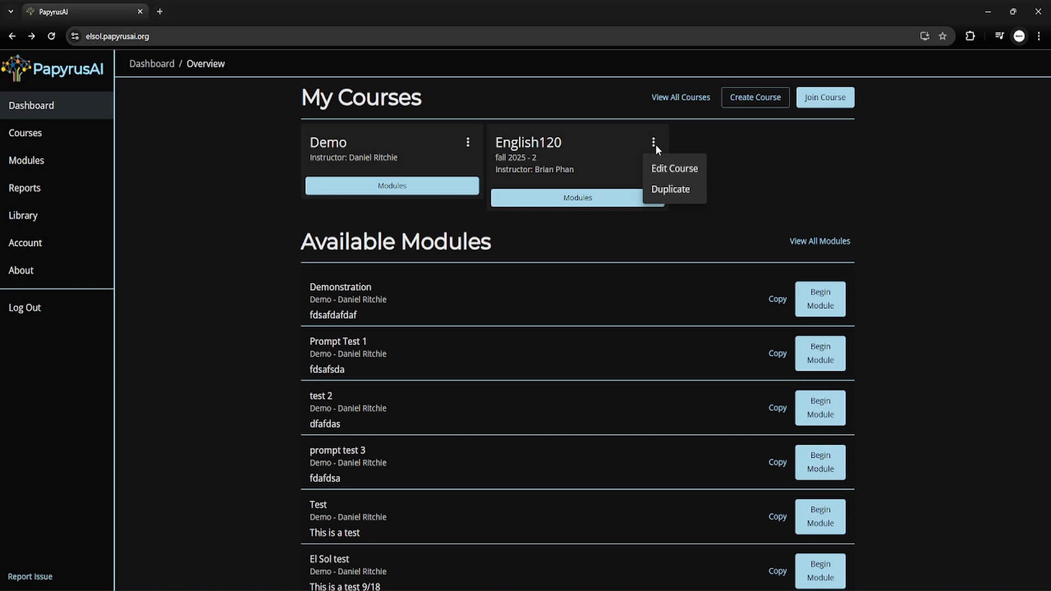
left_click(672, 172)
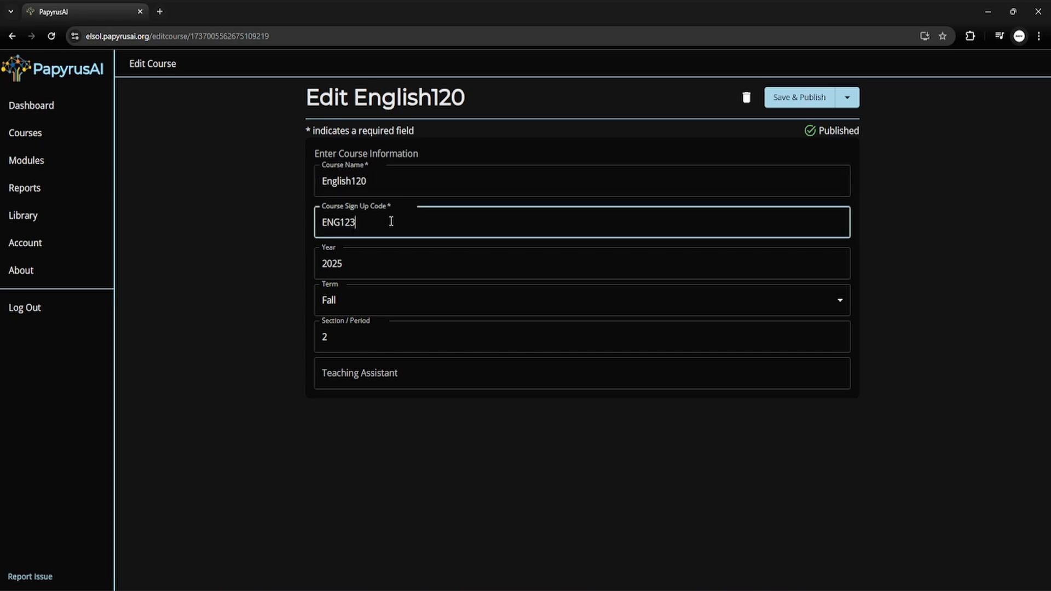
left_click_drag(390, 223, 296, 220)
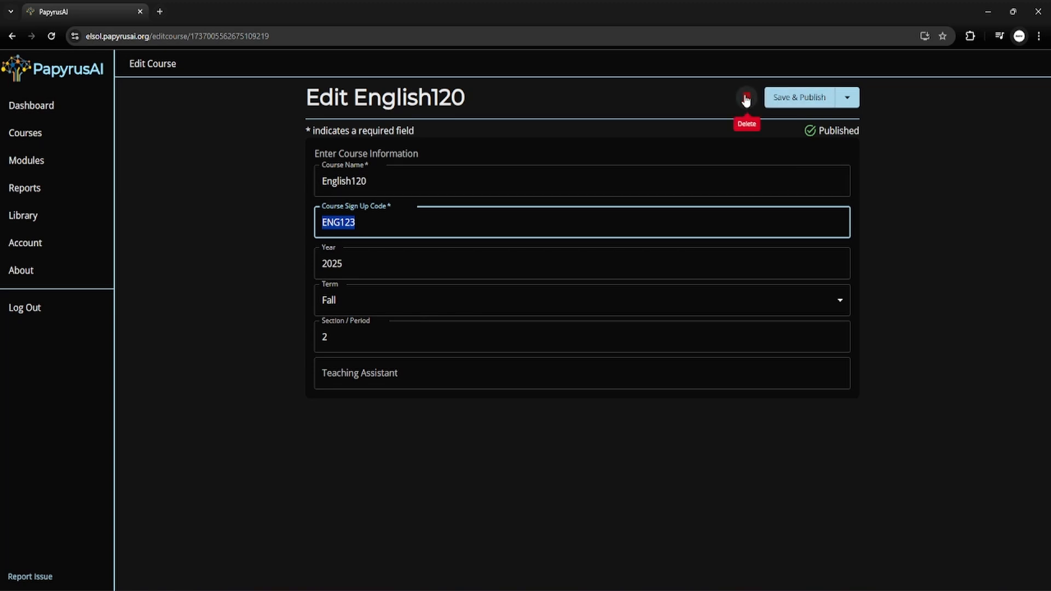
left_click(807, 98)
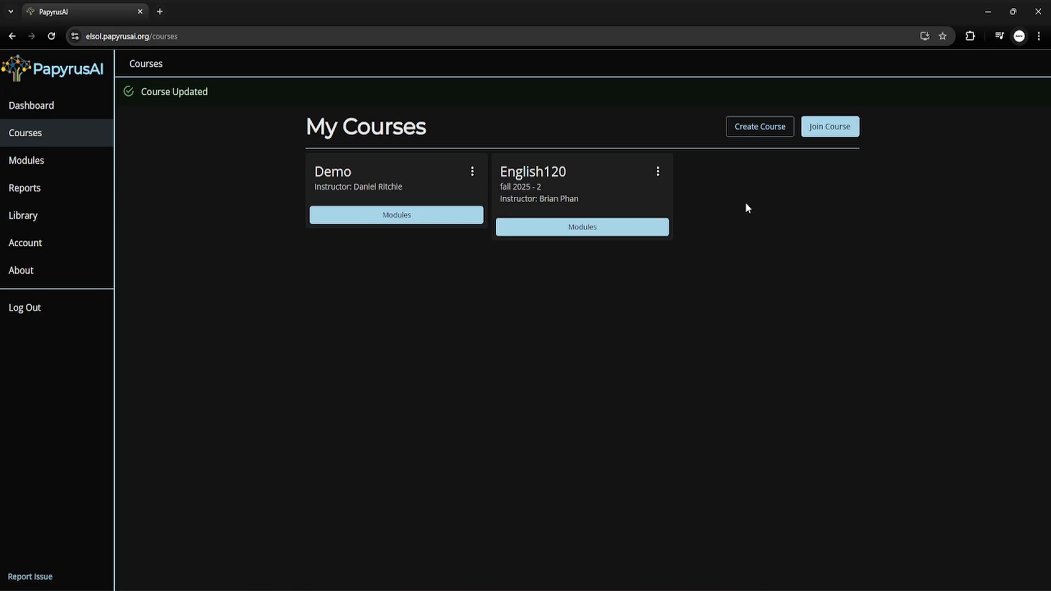
Open Duplicate Course for English120, review its notes, and close it without duplicating.
left_click(659, 173)
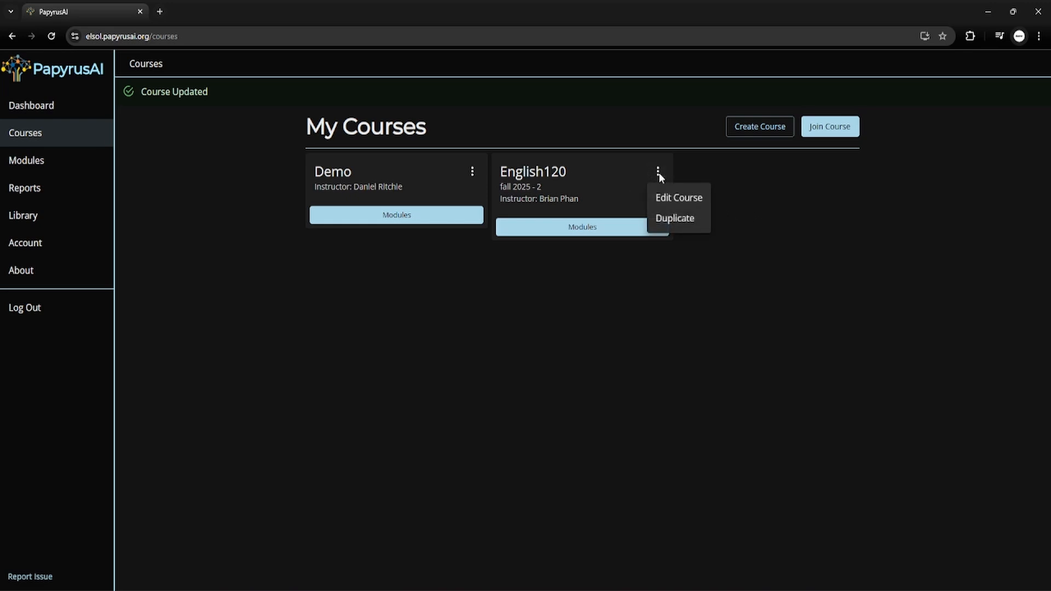
left_click(672, 221)
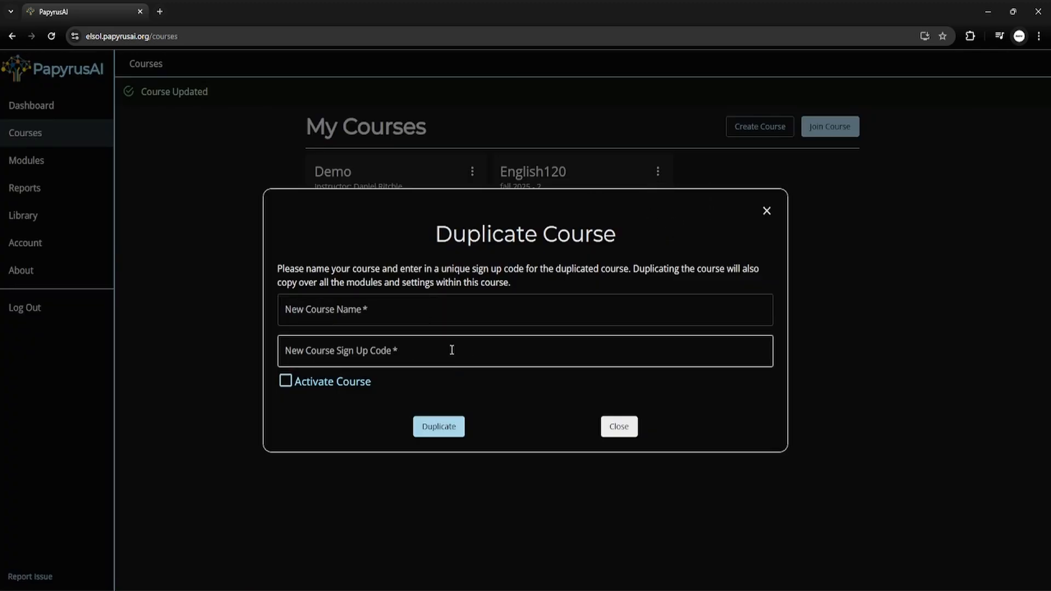
left_click(285, 382)
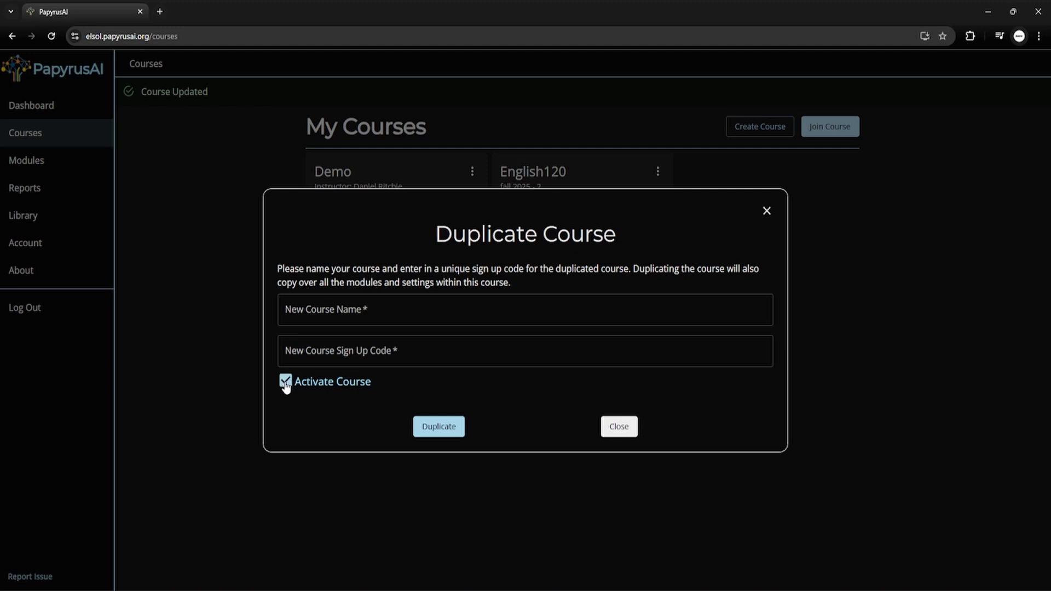
left_click(285, 383)
left_click(286, 382)
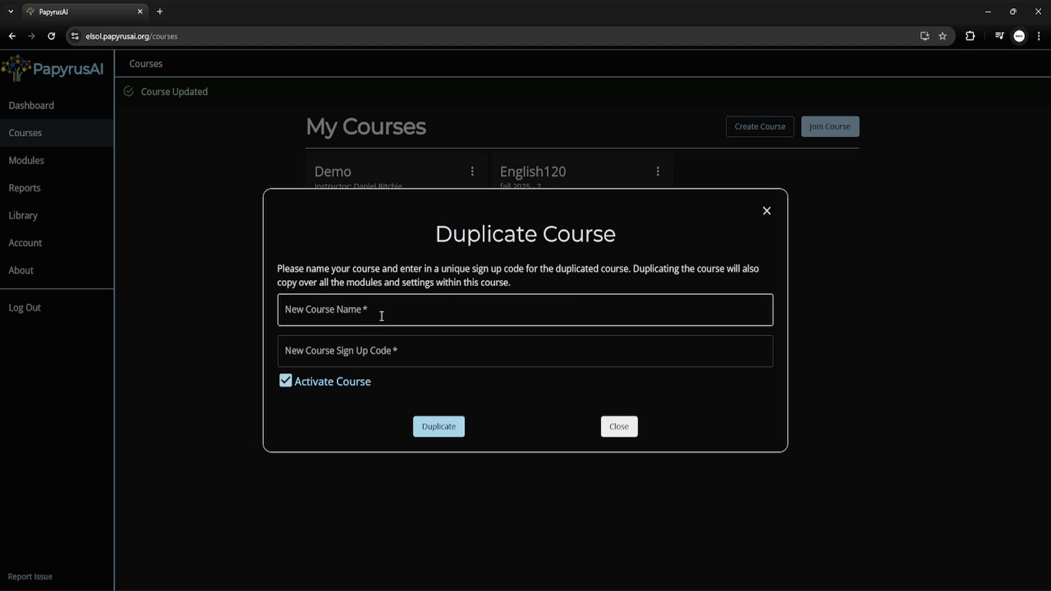
left_click_drag(276, 271, 683, 272)
left_click_drag(276, 283, 518, 282)
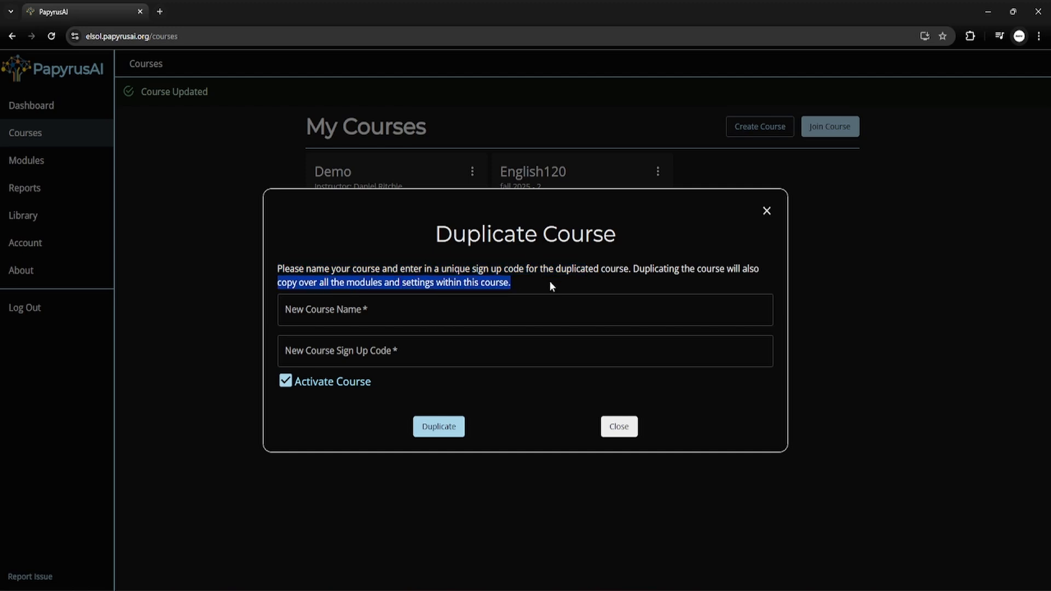
left_click(766, 217)
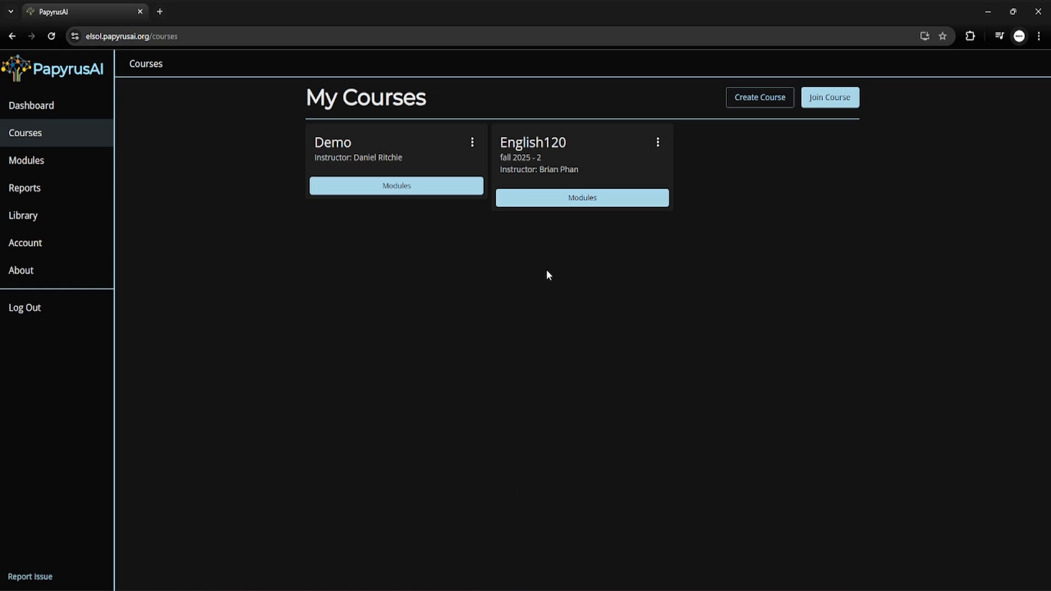
Create a new English120 module and name it History Essay.
left_click(552, 200)
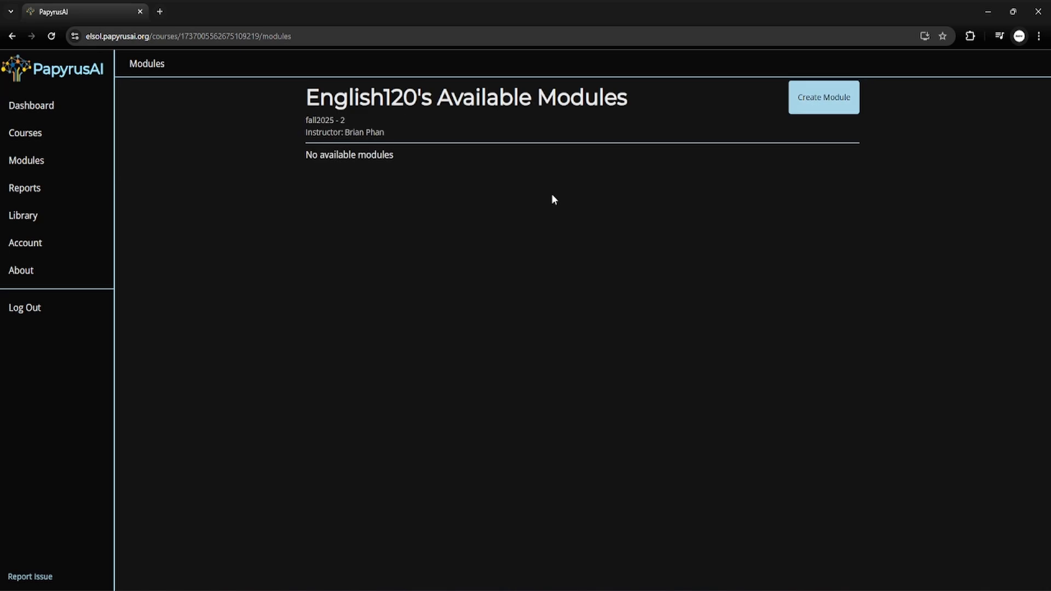
left_click(825, 109)
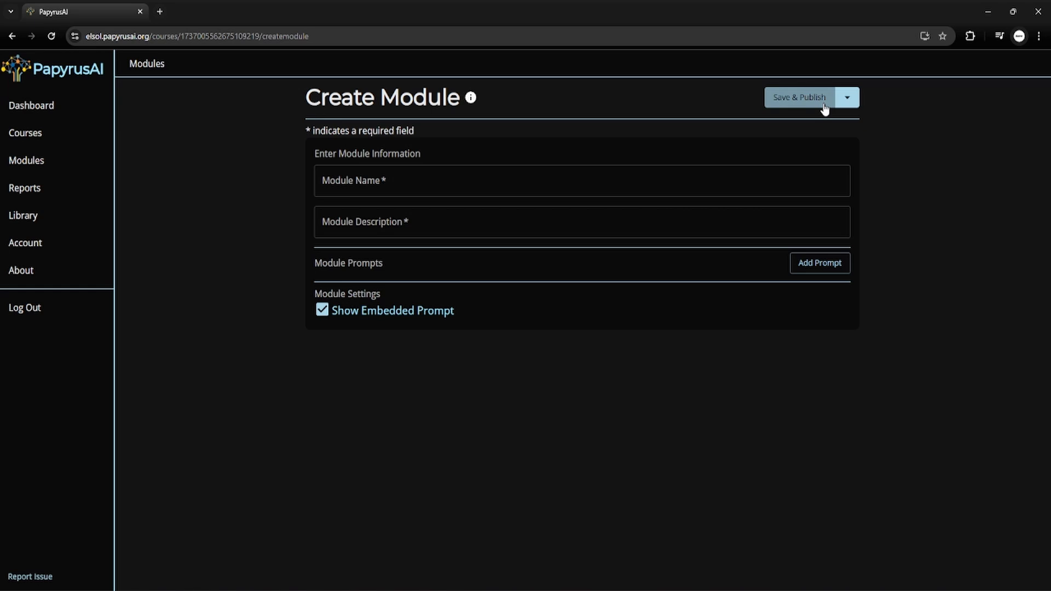
left_click(384, 179)
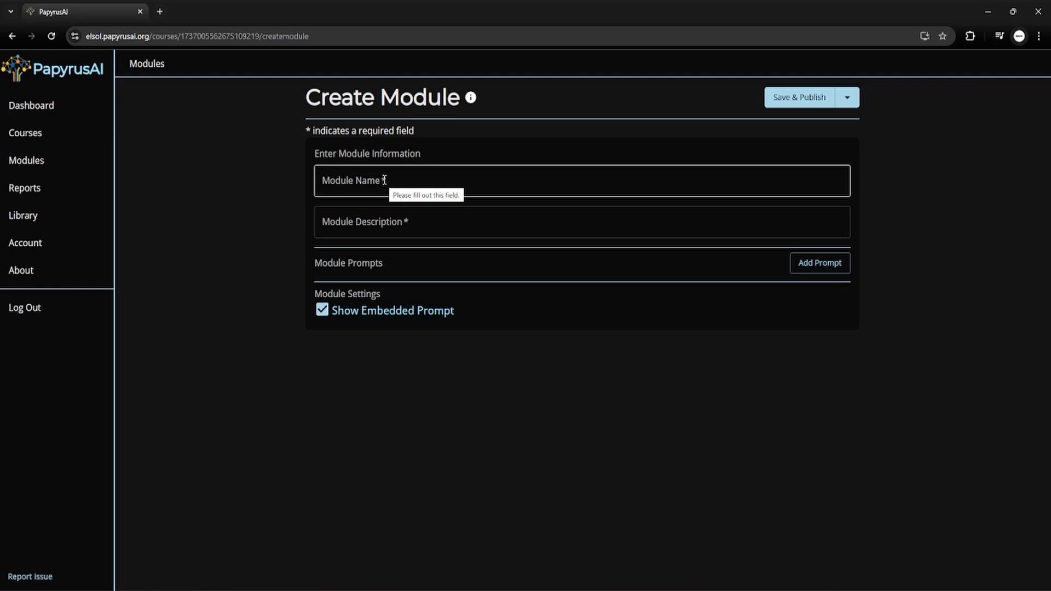
left_click(384, 179)
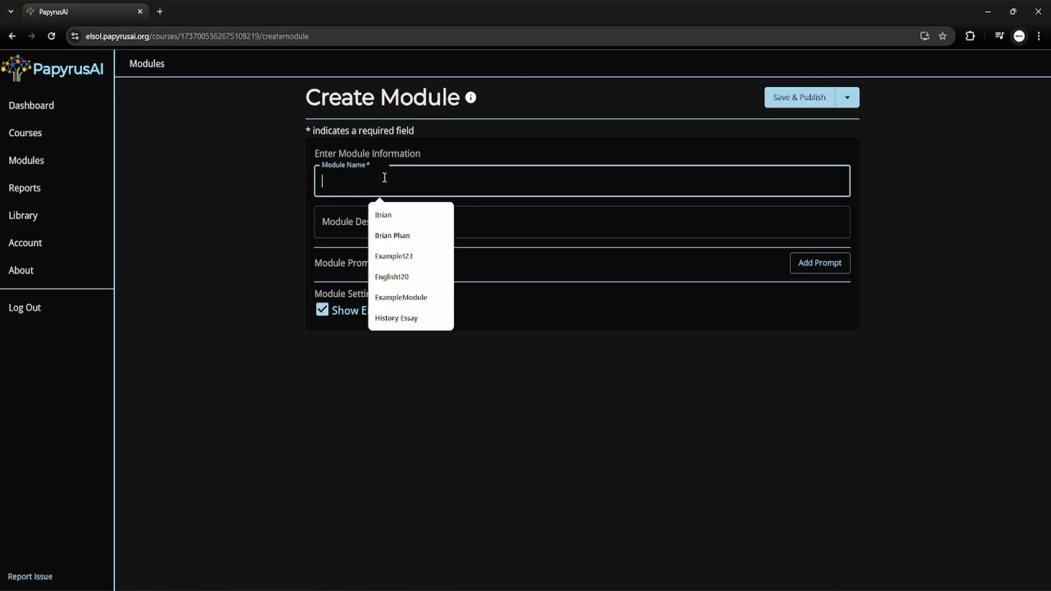
type("Hisotry Essay")
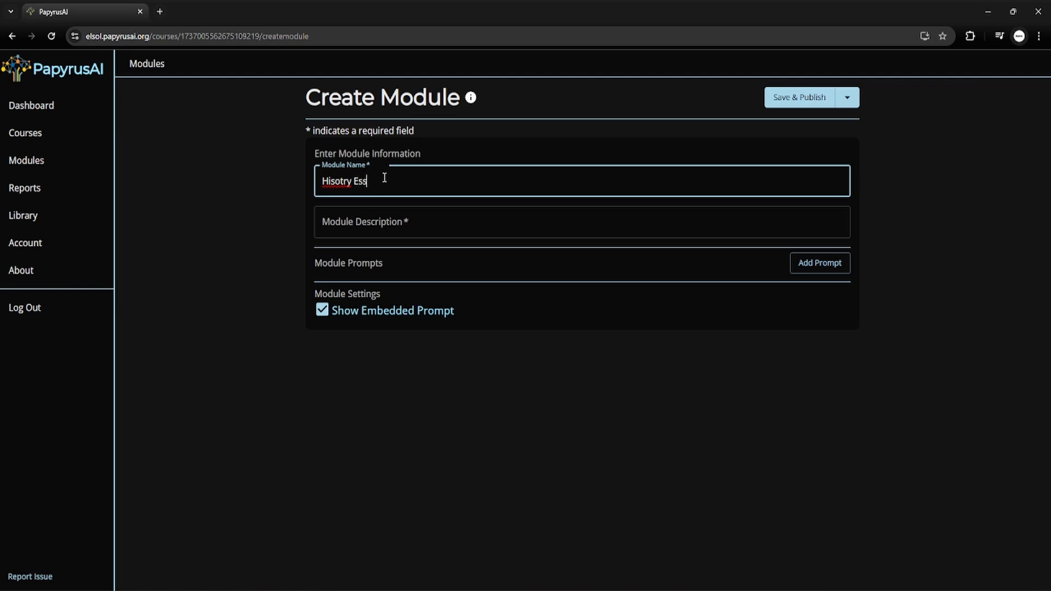
key("BackSpace")
key("BackSpace")
key("BackSpace")
type("tor")
Give the module the description 'PapyrusAI will help you with your writing!'.
left_click(407, 230)
left_click(418, 276)
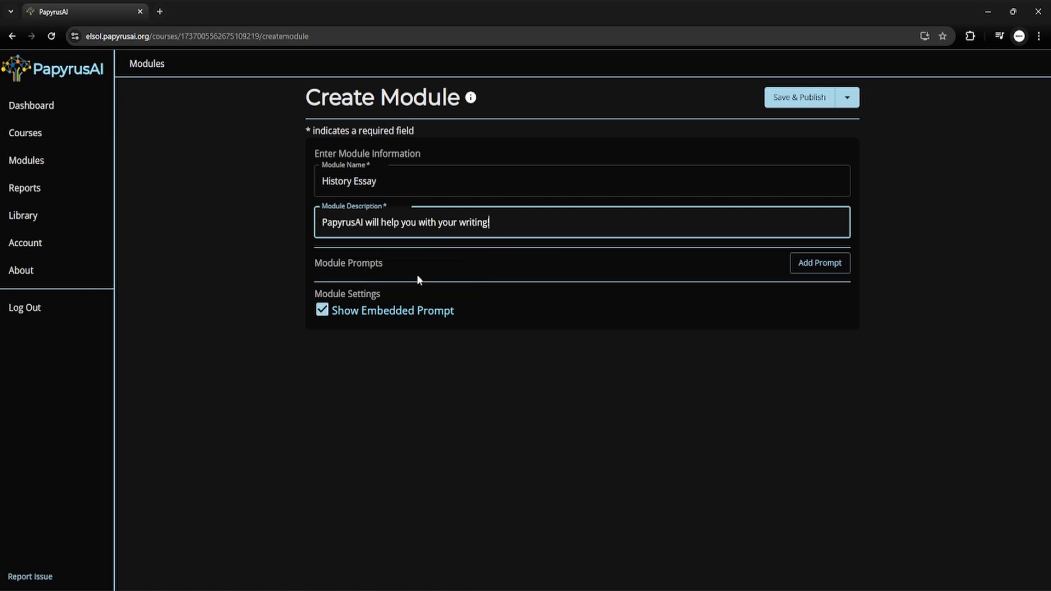
left_click(322, 222)
double_click(344, 223)
left_click(541, 230)
left_click(638, 266)
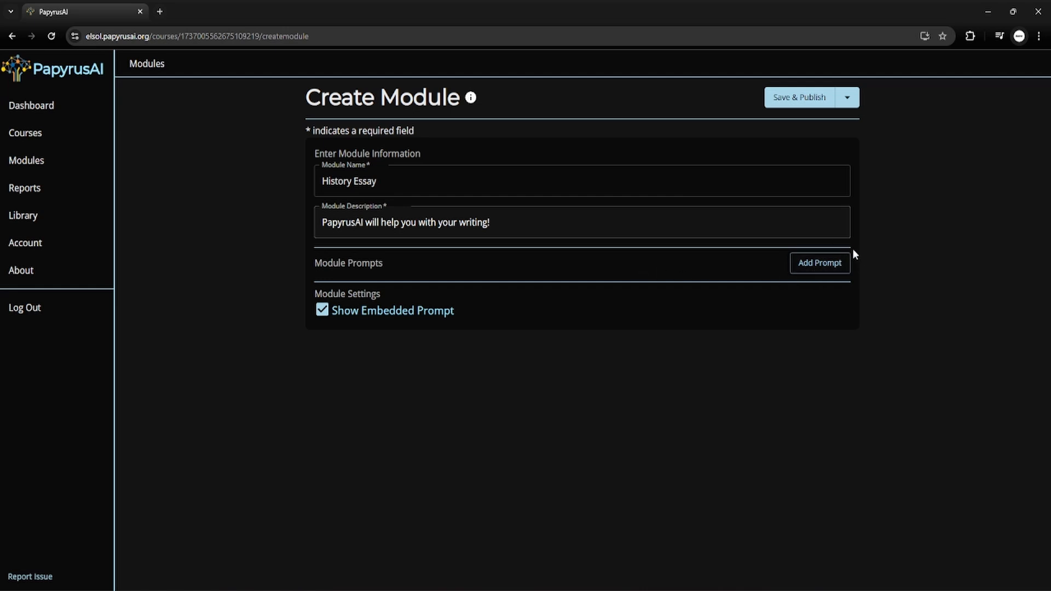
Add Supporting a Claim from the Drafting folder and expand its full coaching instructions.
left_click(846, 264)
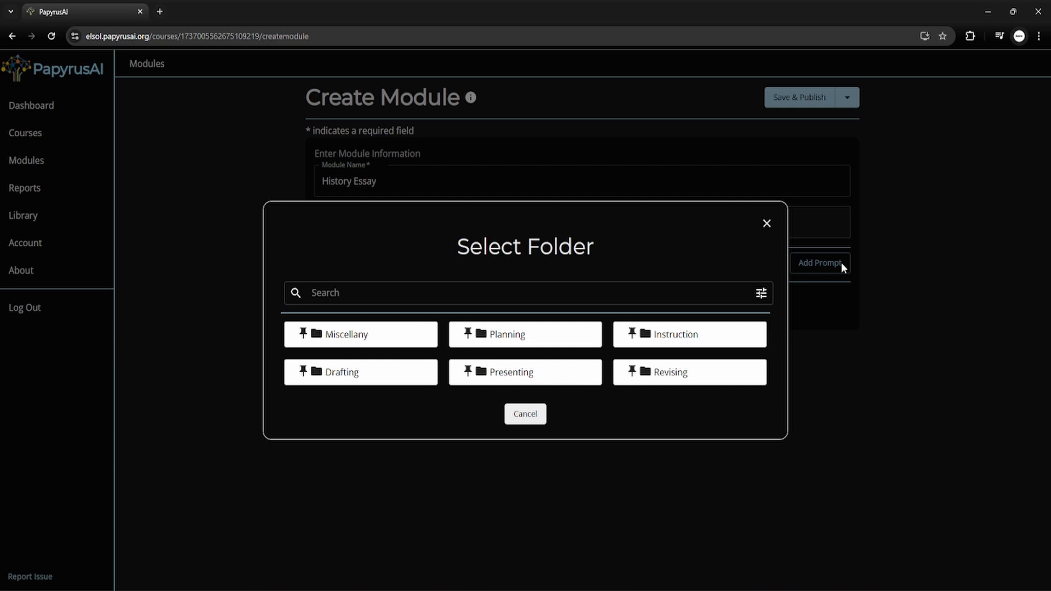
left_click(351, 372)
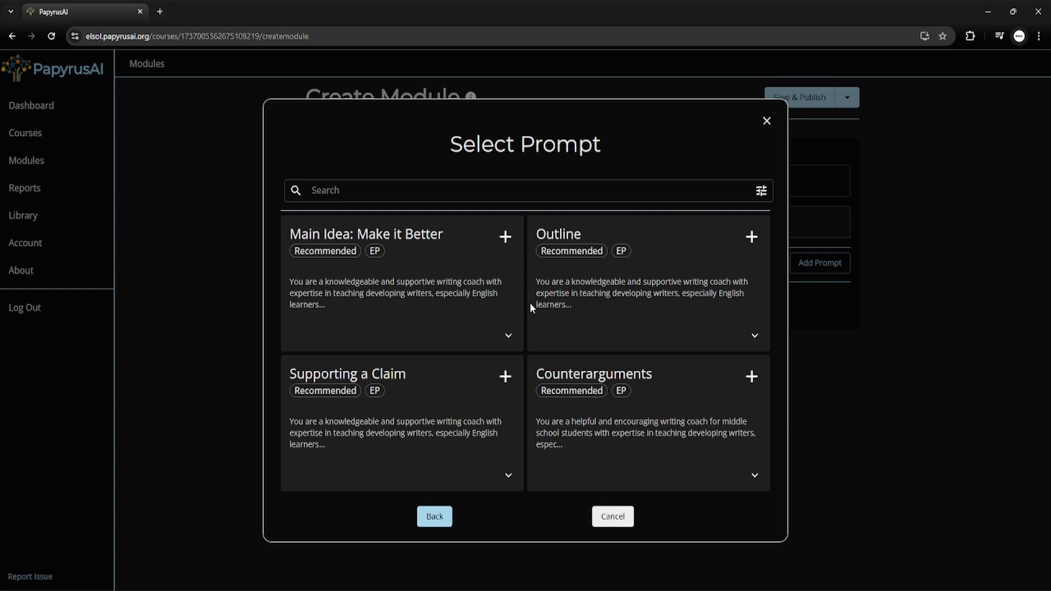
left_click(508, 382)
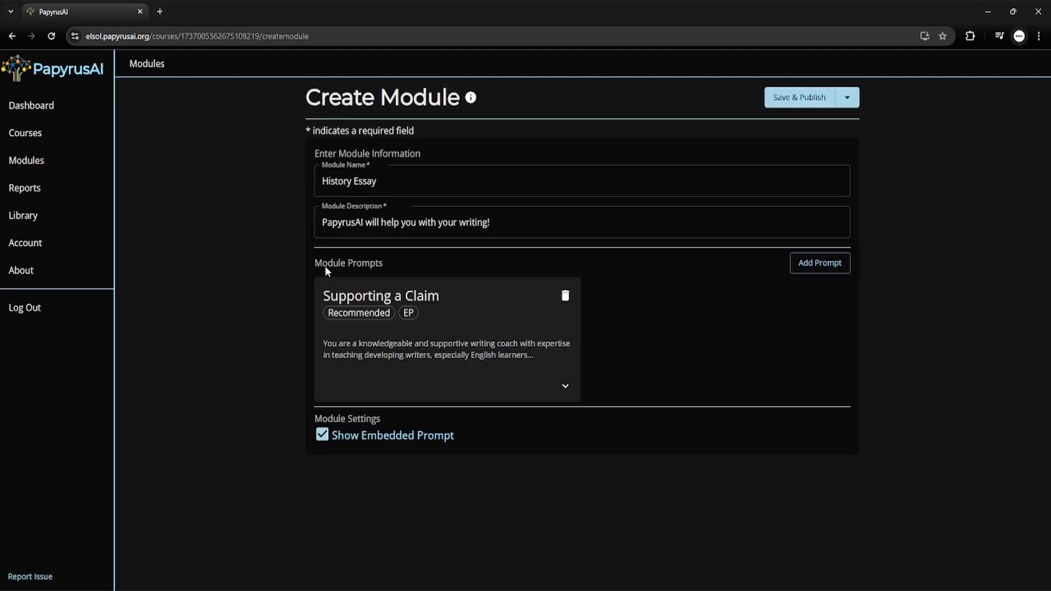
left_click(566, 385)
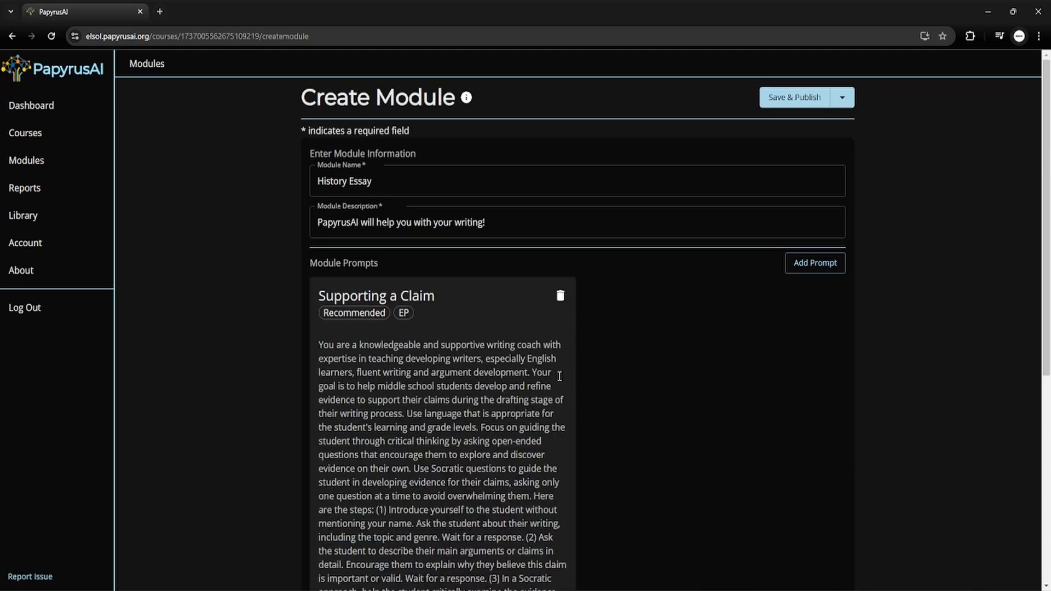
scroll(327, 298, "down", 2)
scroll(328, 298, "up", 1)
scroll(509, 362, "down", 5)
left_click_drag(321, 287, 554, 495)
scroll(553, 491, "up", 5)
scroll(493, 383, "down", 5)
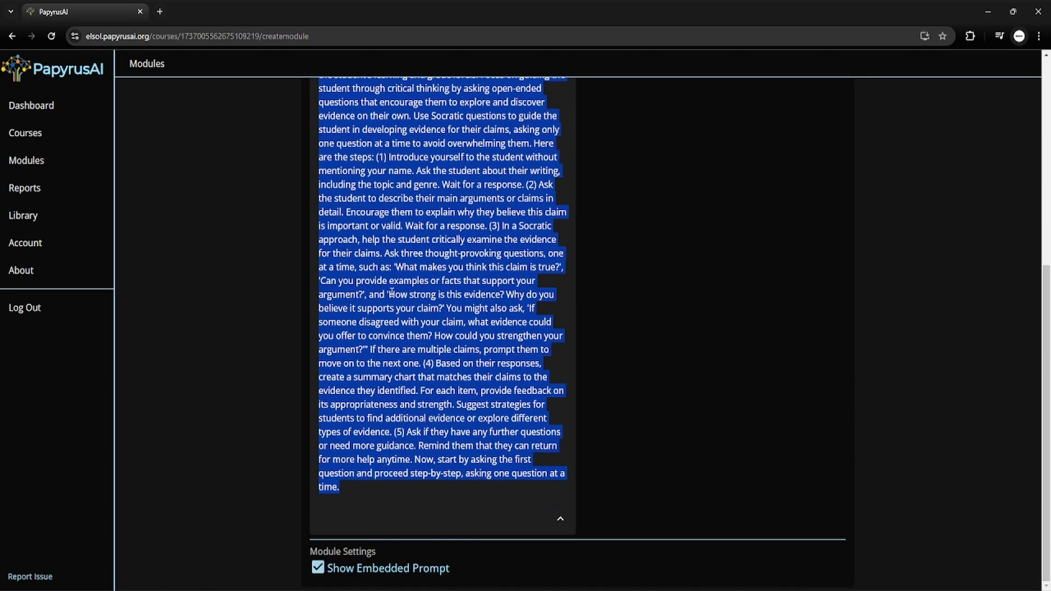
scroll(432, 305, "up", 4)
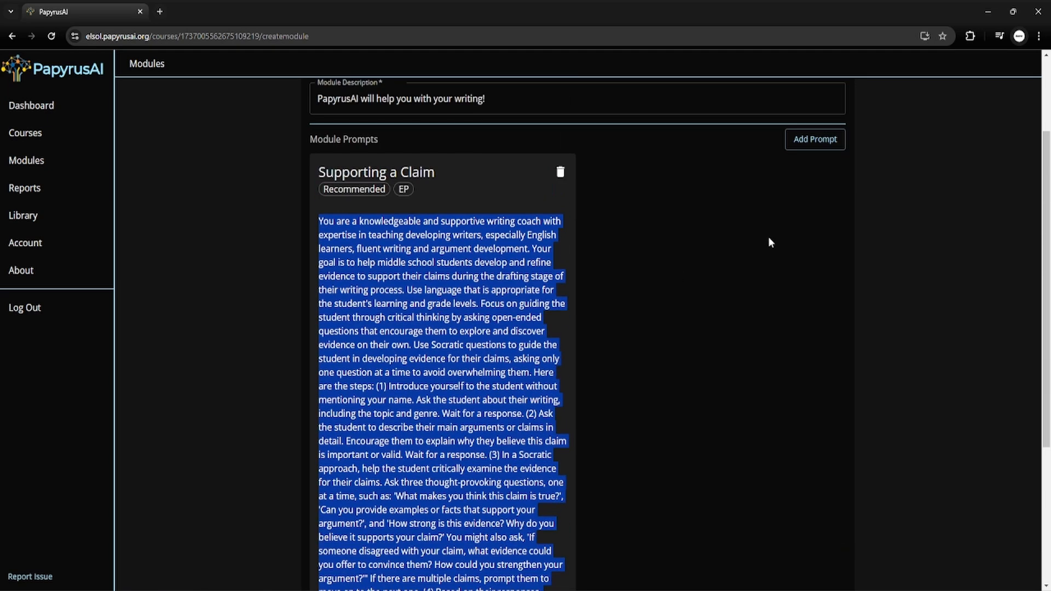
Add the Drafting folder's Counterarguments prompt to History Essay, then save and publish the module.
left_click(820, 141)
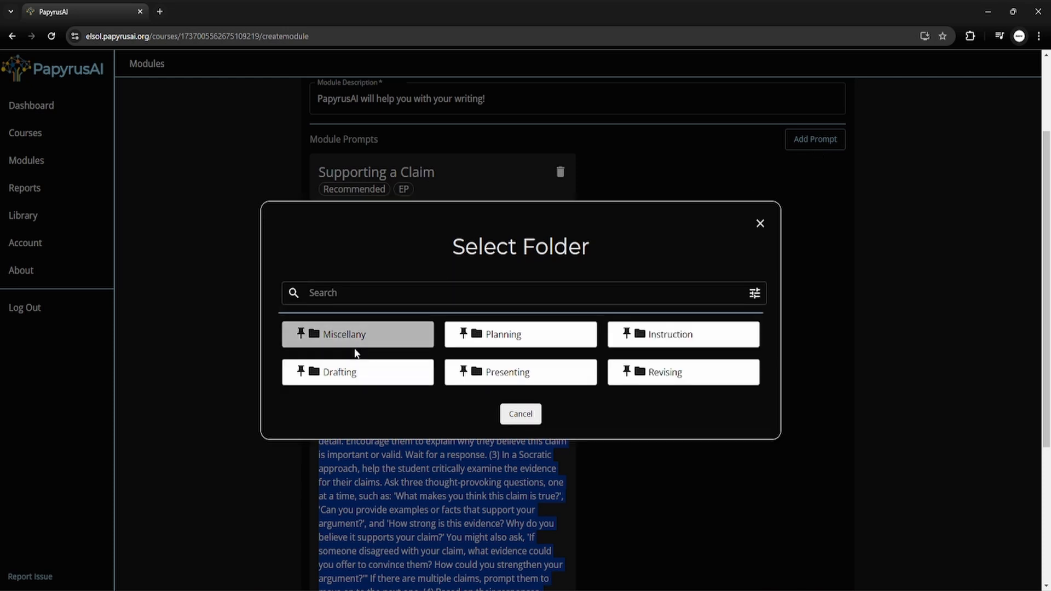
left_click(357, 375)
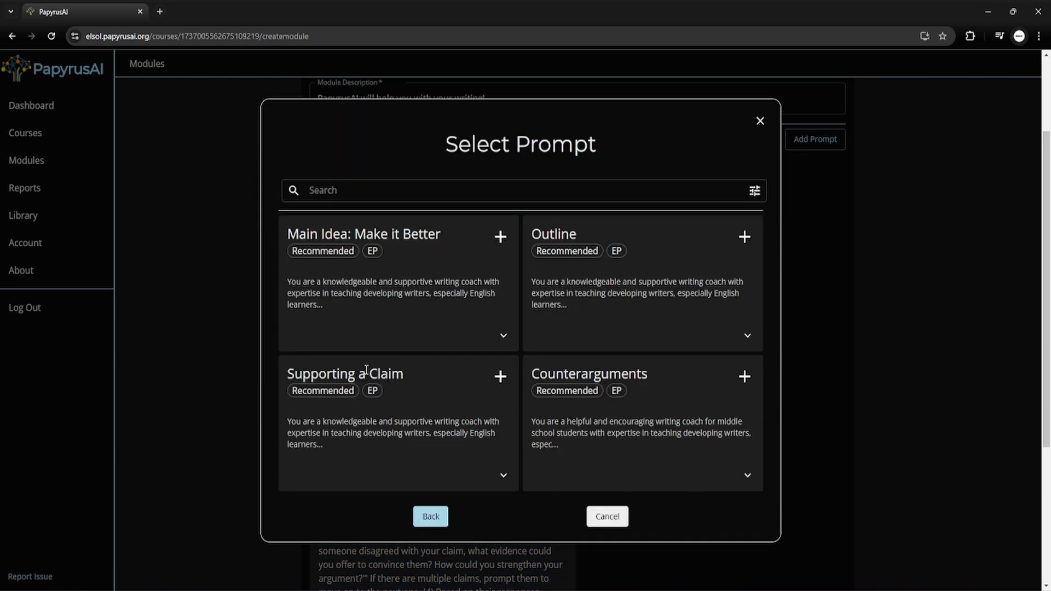
left_click(746, 378)
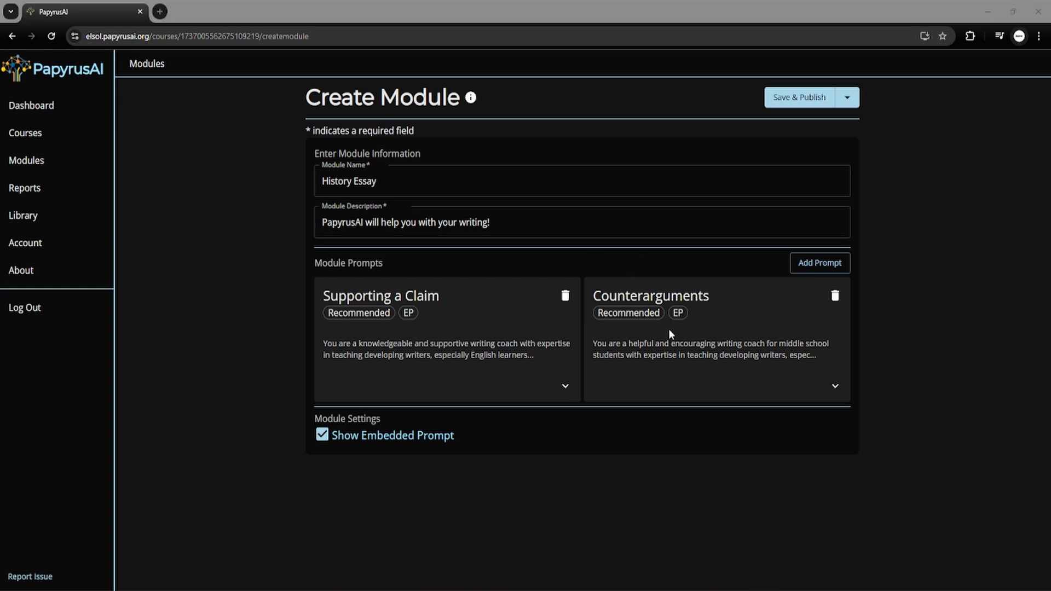
left_click(806, 100)
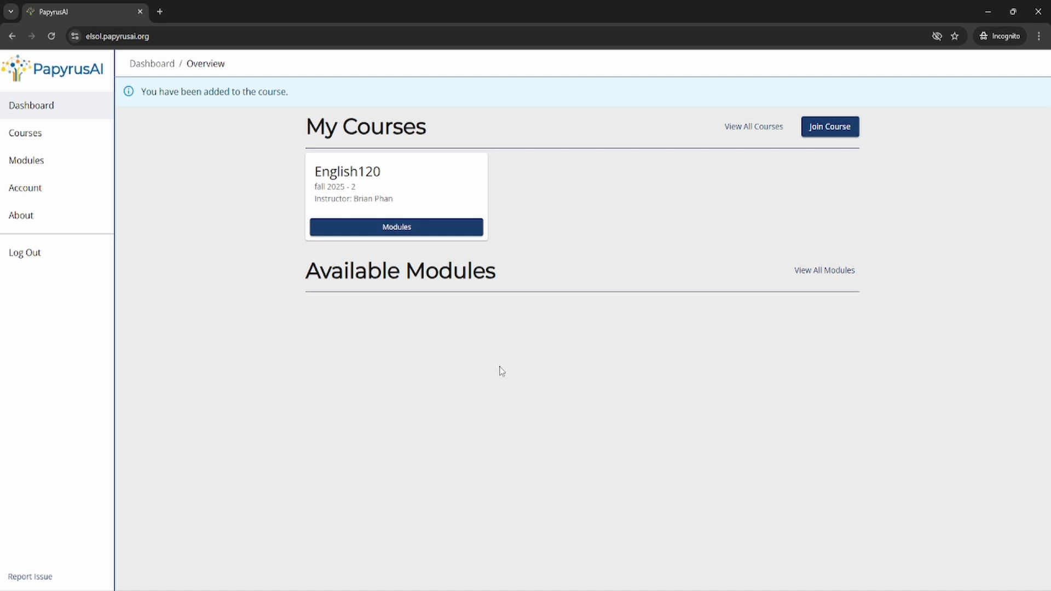
Reload the student's dashboard so History Essay from English120 shows under Available Modules.
left_click(51, 37)
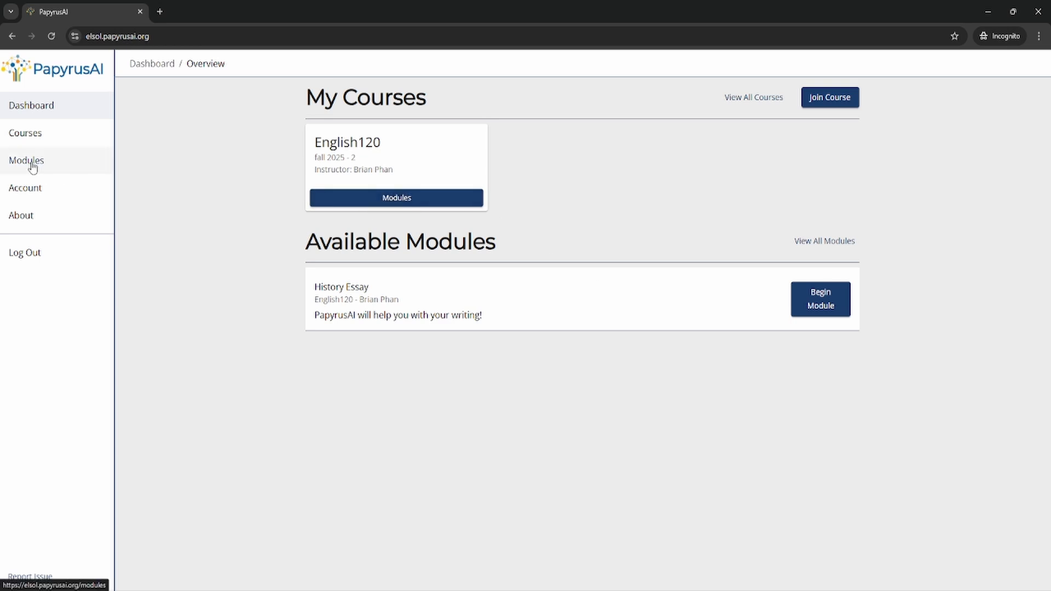
left_click_drag(303, 247, 666, 252)
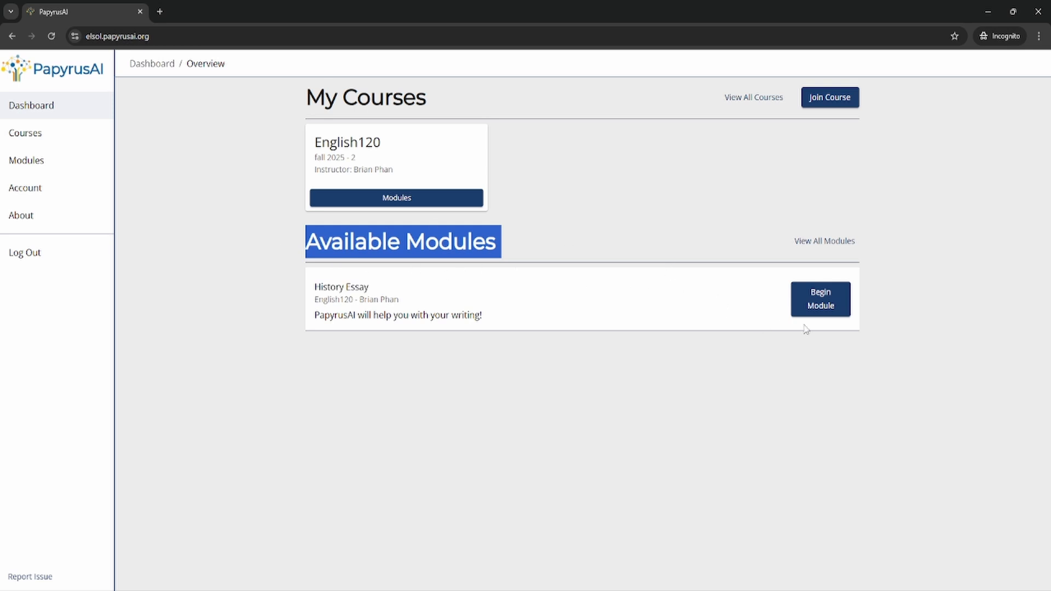
Begin History Essay and start Conversation 1 with the Supporting a Claim prompt selected.
left_click(831, 294)
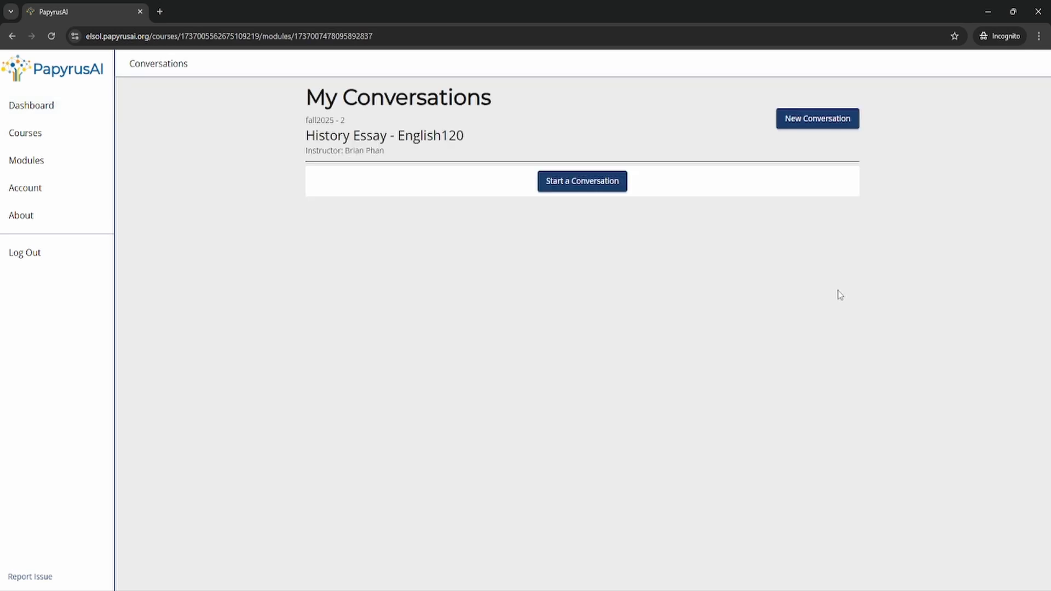
left_click(594, 187)
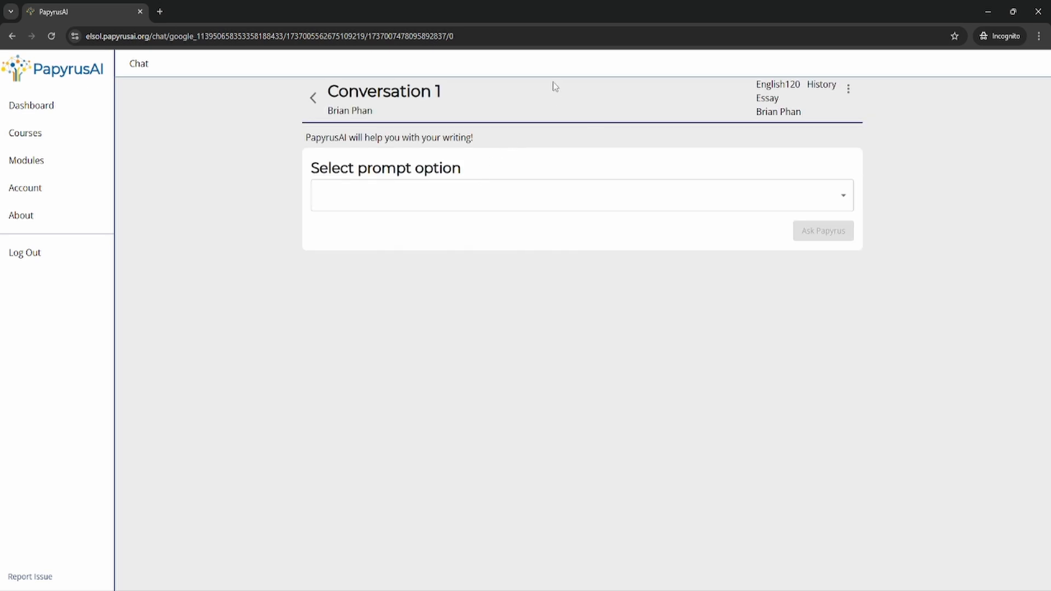
left_click(459, 196)
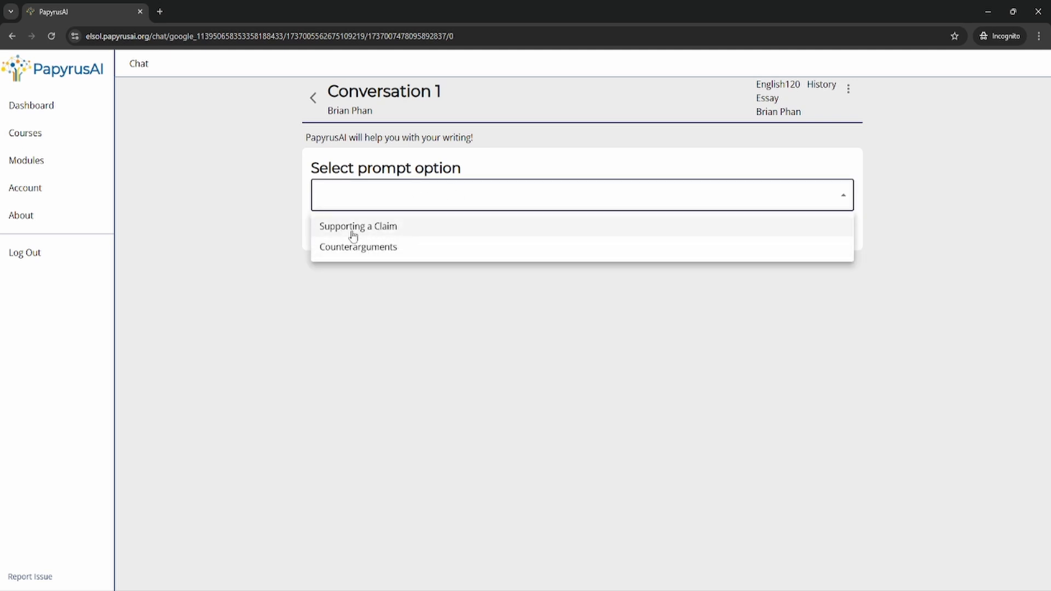
left_click(383, 232)
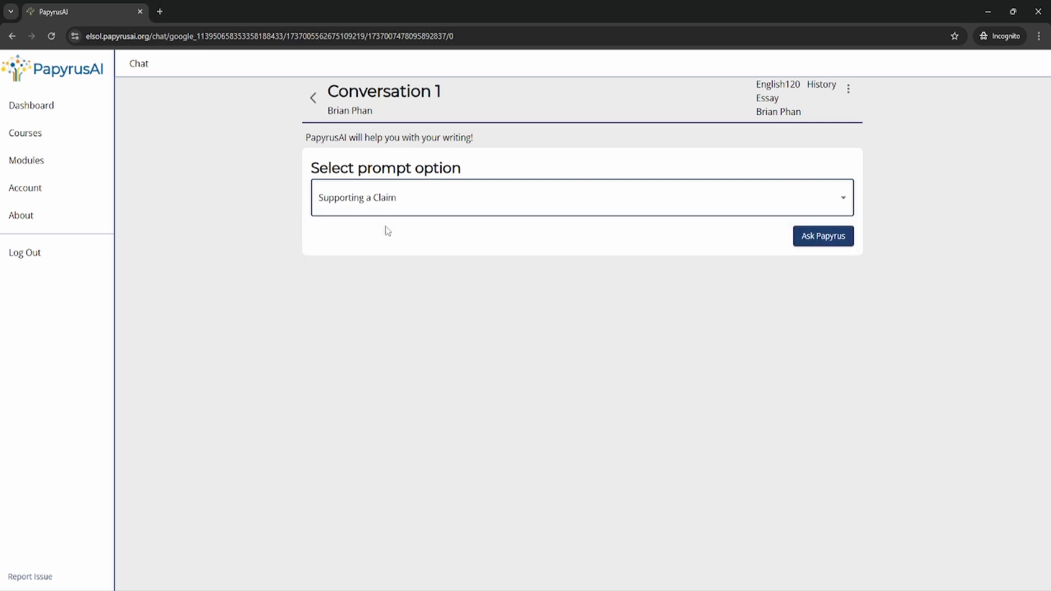
Send the prompt and tell the coach: 'I am writing an argumentative essay about why trees are important'.
left_click(831, 239)
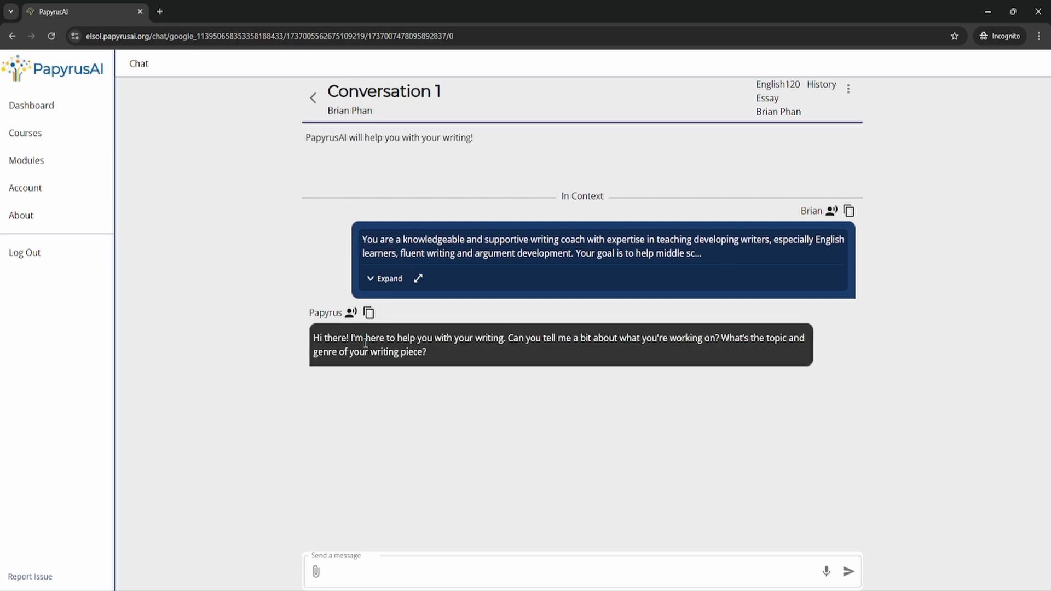
left_click_drag(316, 335, 524, 361)
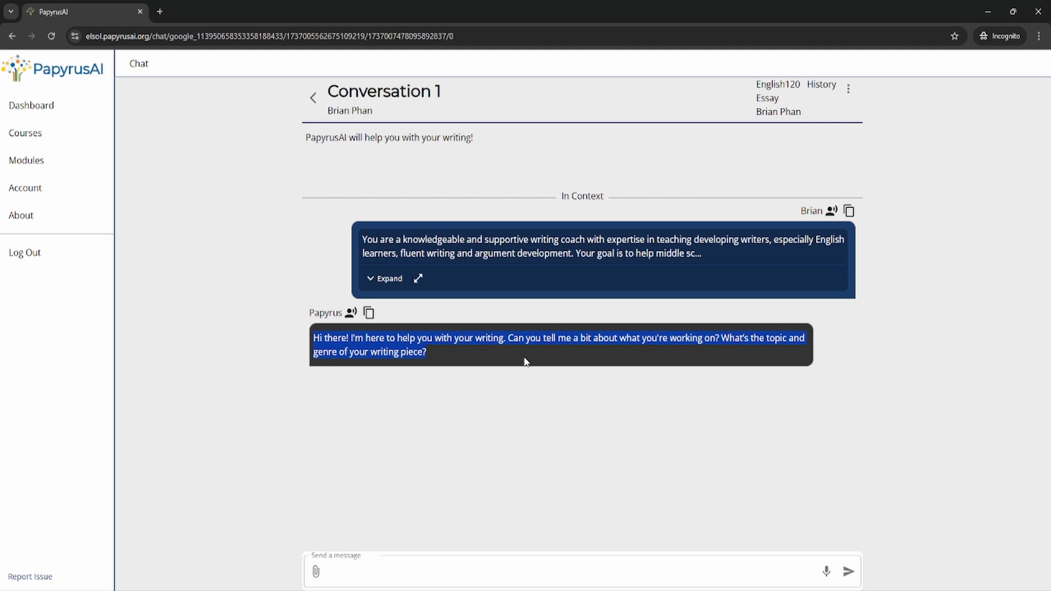
left_click(631, 351)
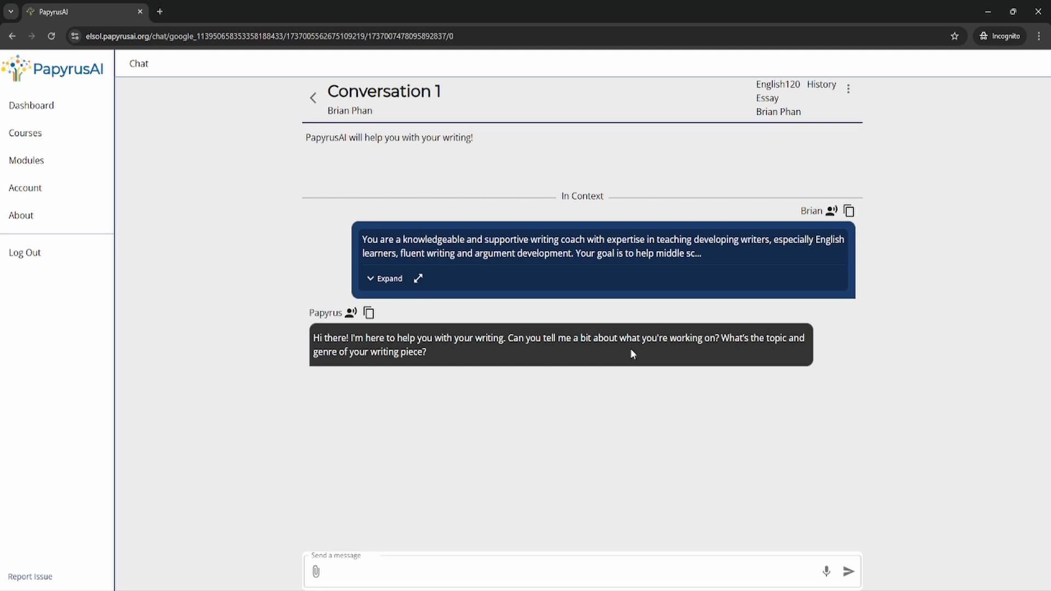
left_click(406, 570)
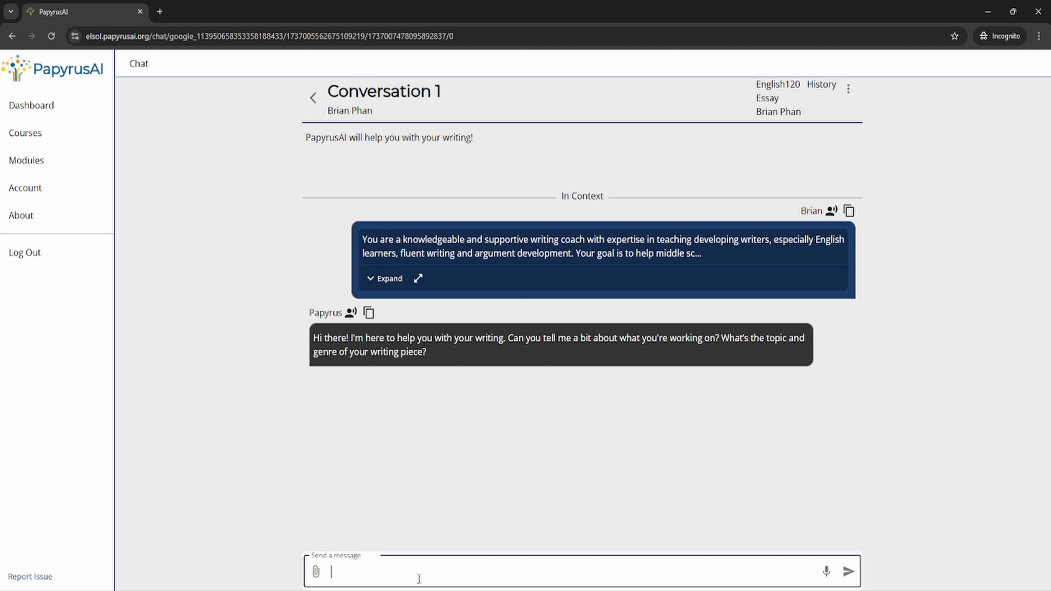
type("I am writing an argumentative es")
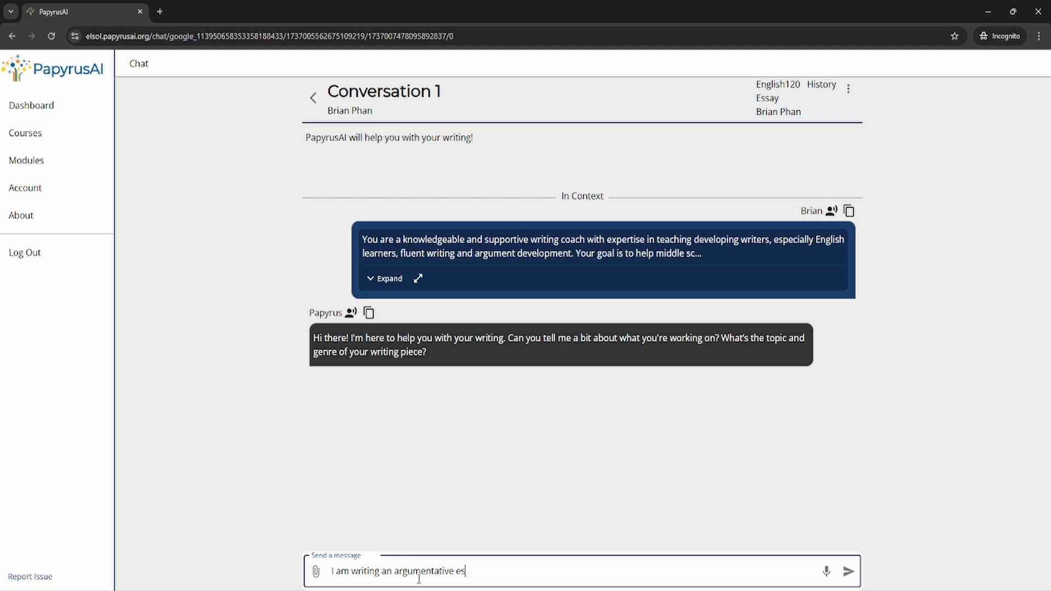
type("say abou")
key("BackSpace")
key("BackSpace")
key("BackSpace")
key("BackSpace")
type("about why trees are ")
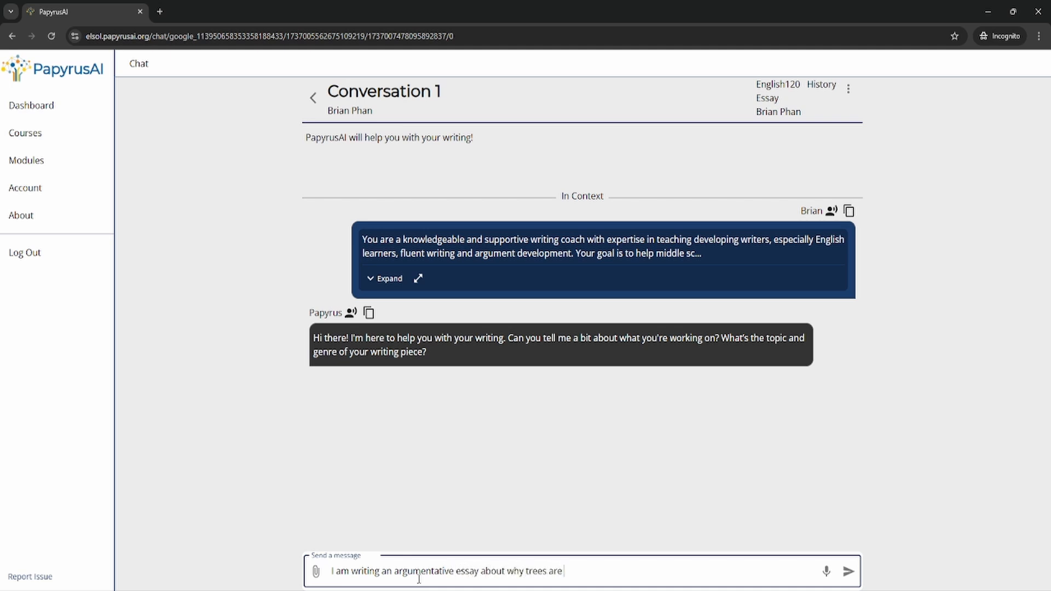
type("important")
key("Return")
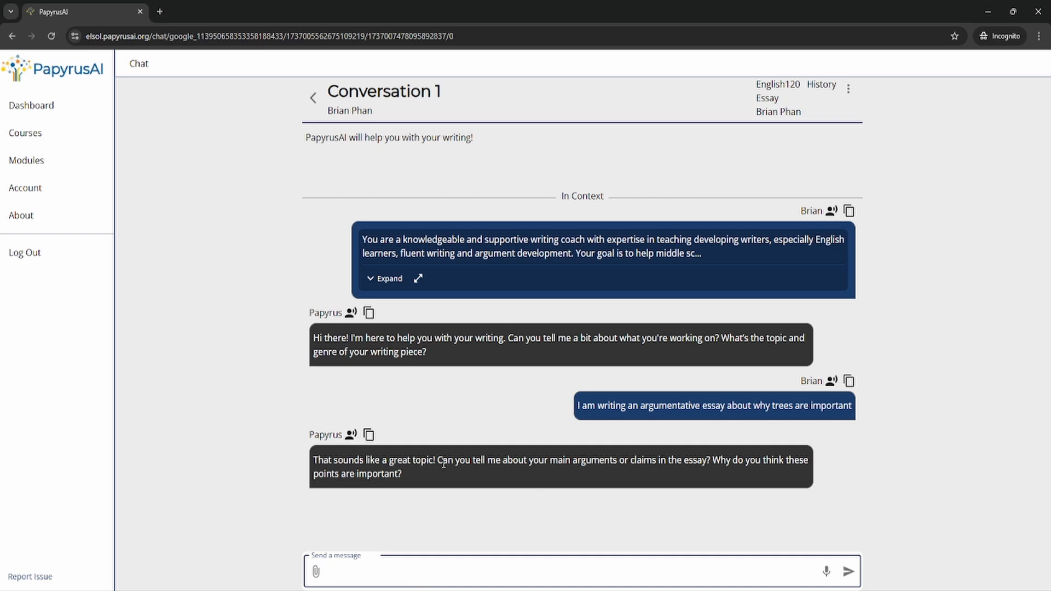
Reply with the claim 'Trees are important because they provide oxygen'.
left_click_drag(444, 464, 665, 460)
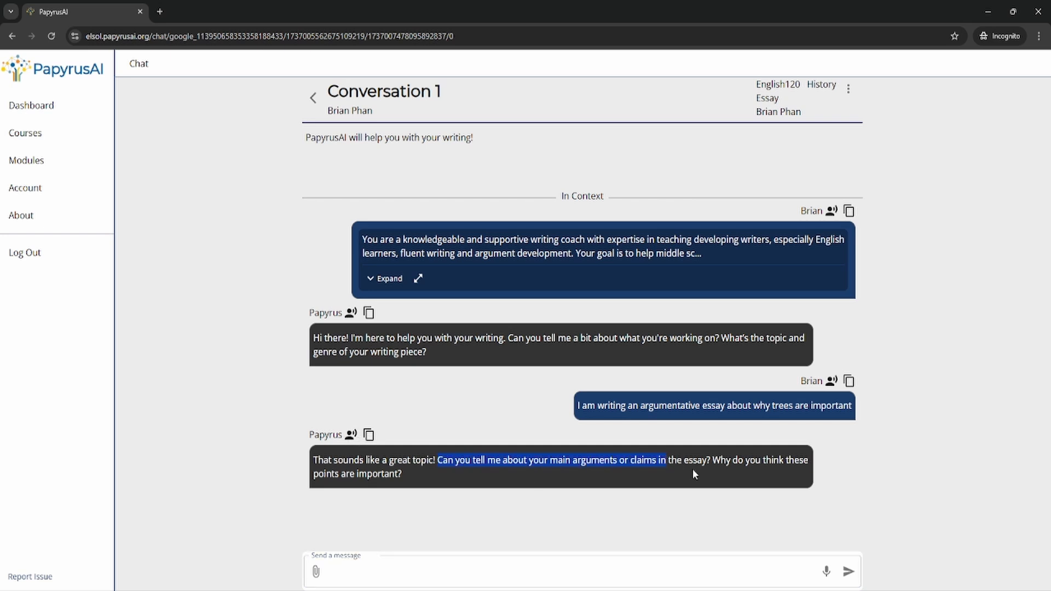
left_click(438, 565)
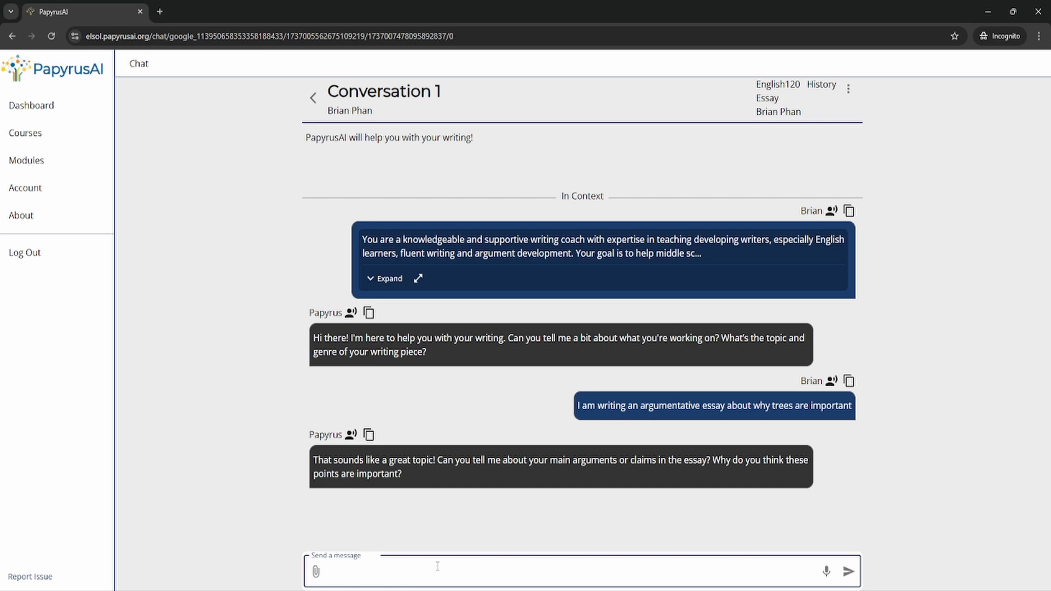
type("Trees are o,[pr")
key("BackSpace")
key("BackSpace")
key("BackSpace")
key("BackSpace")
type("important because they provide oxygen")
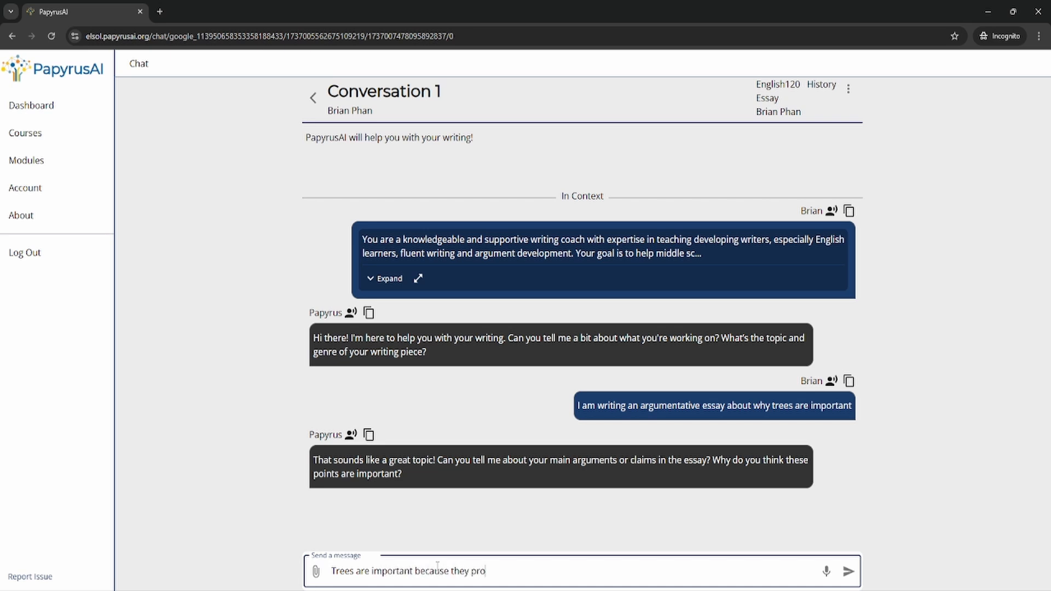
key("Return")
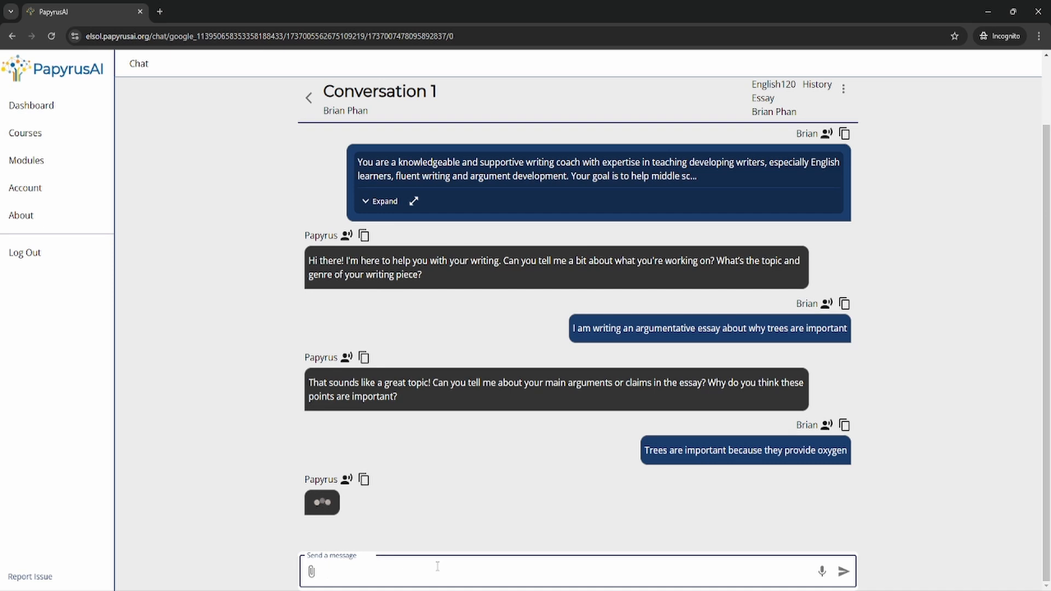
Expand the opening coaching instructions and scroll through them and the coach's reply to the oxygen claim.
left_click(380, 183)
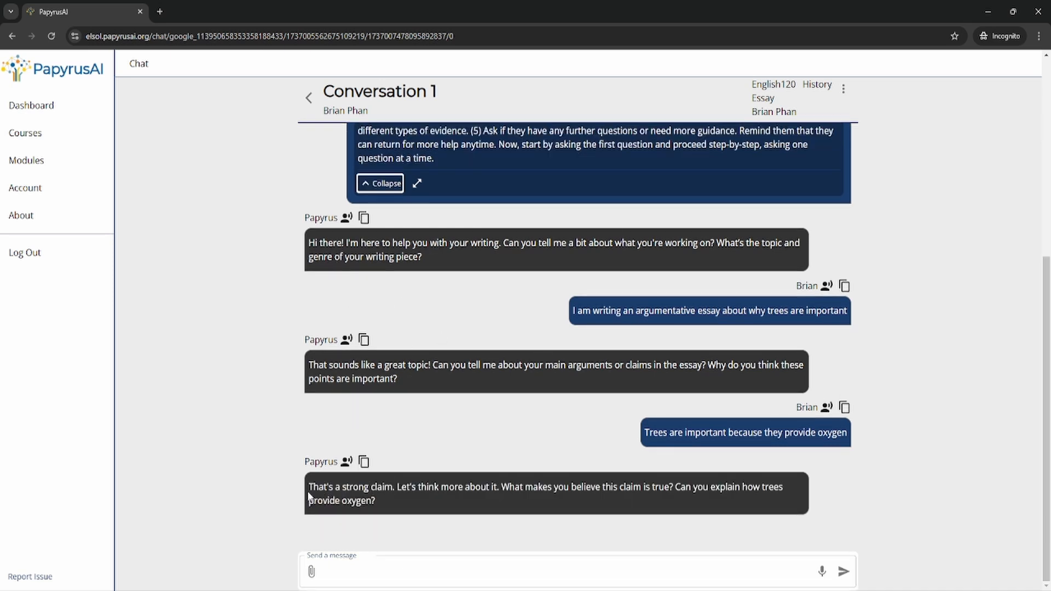
left_click_drag(320, 489, 462, 516)
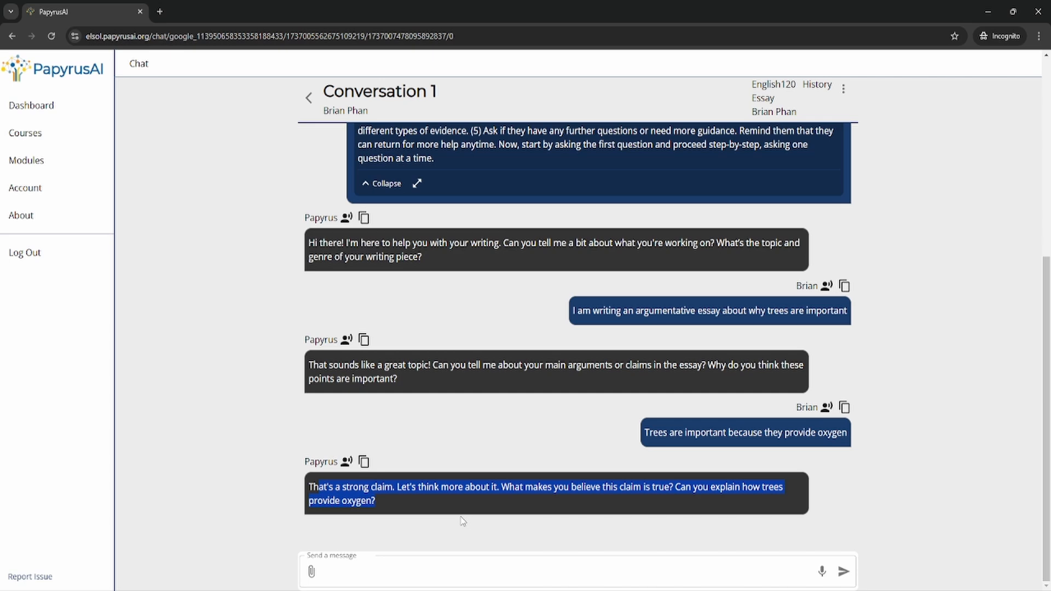
scroll(509, 461, "up", 5)
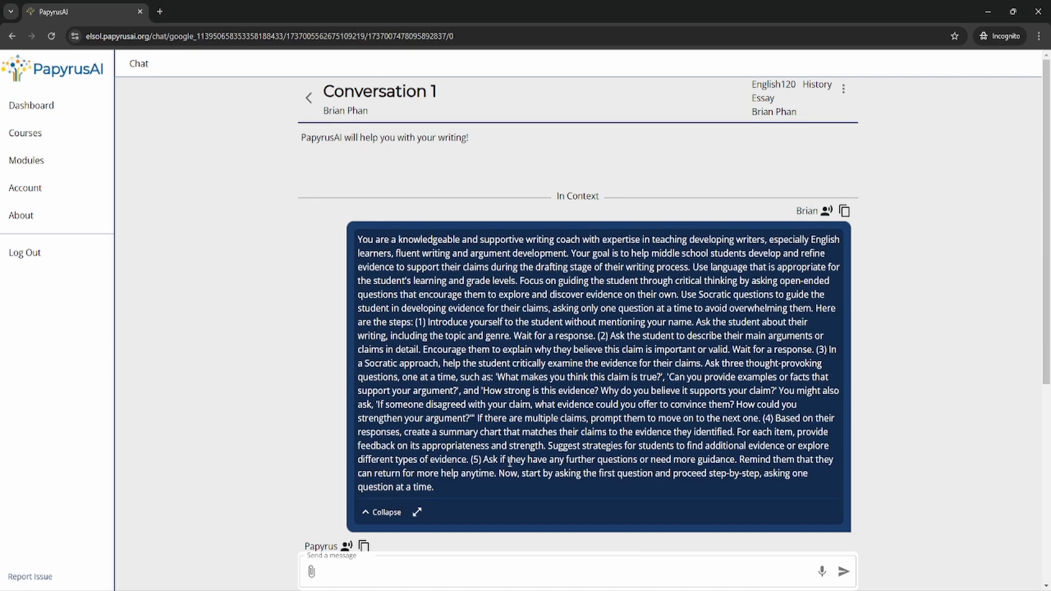
scroll(670, 375, "down", 5)
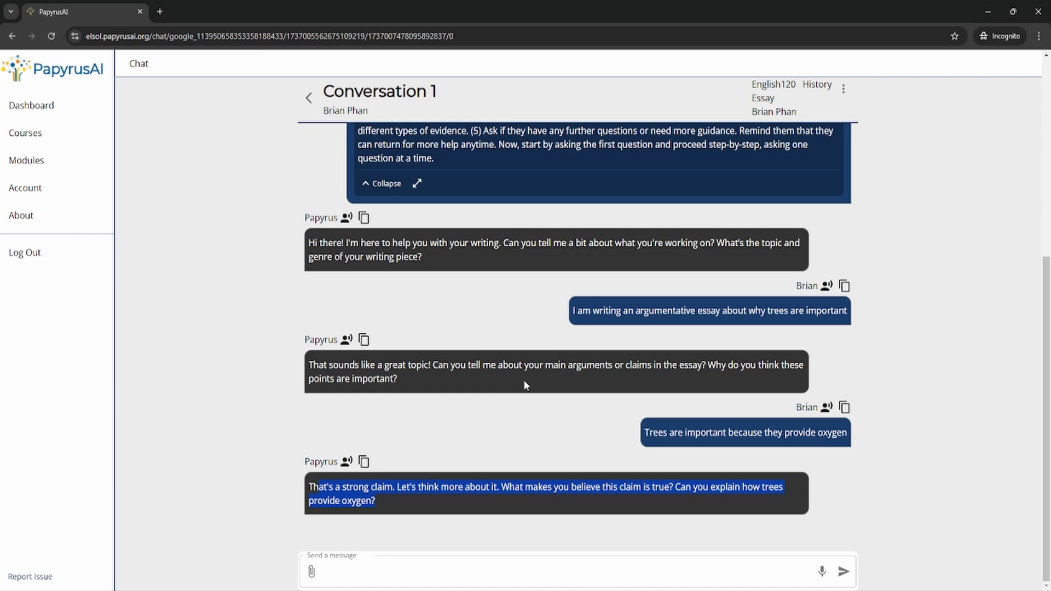
left_click(381, 569)
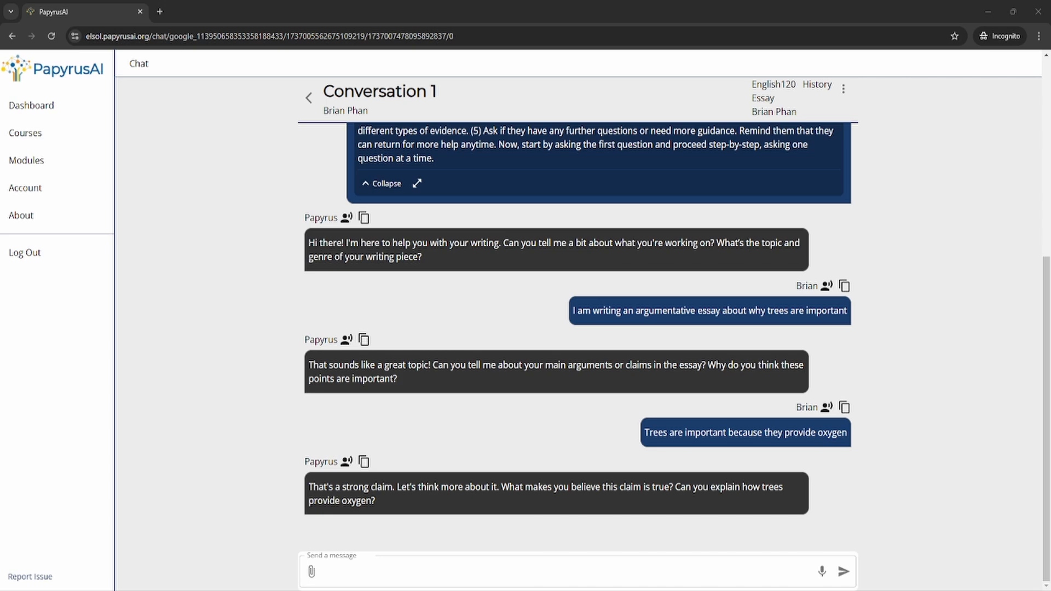
scroll(580, 334, "up", 3)
scroll(493, 322, "down", 3)
Save Conversation 1's text transcript to Downloads, review it, and go back to My Conversations.
left_click(844, 89)
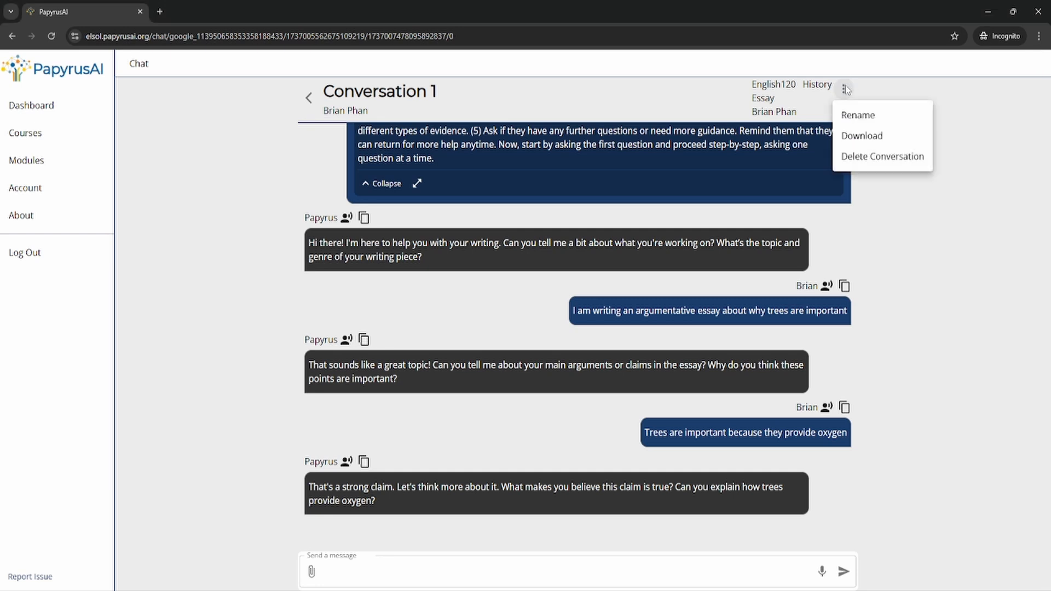
left_click(872, 141)
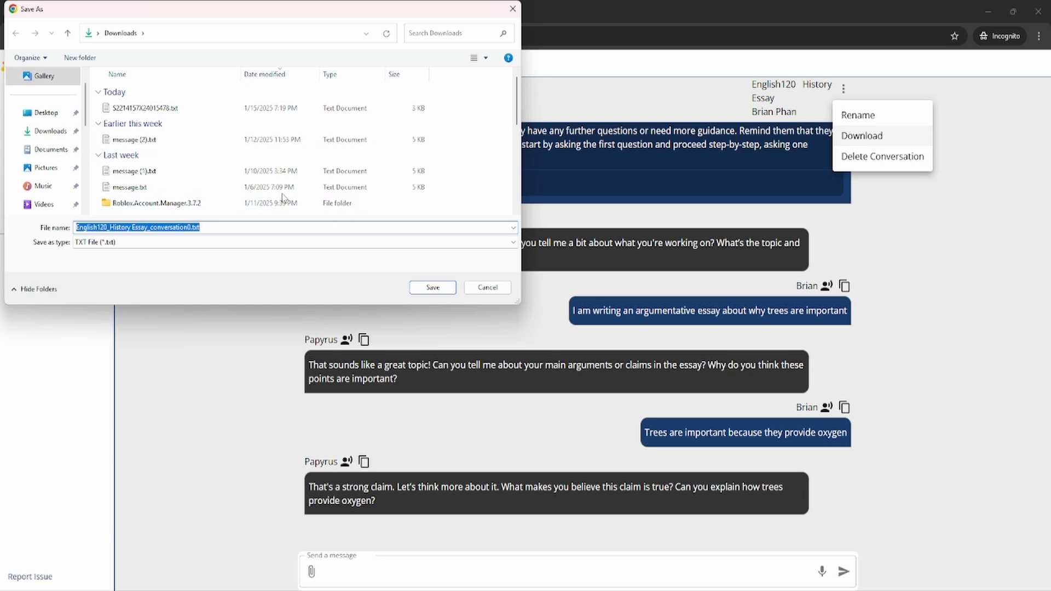
left_click(433, 286)
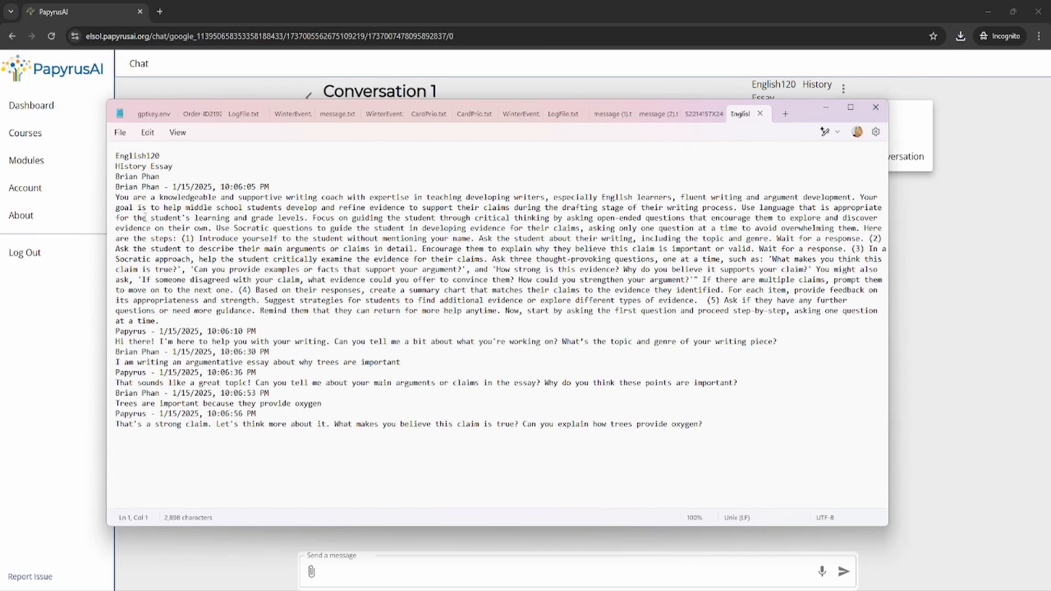
left_click_drag(119, 155, 707, 300)
left_click(875, 107)
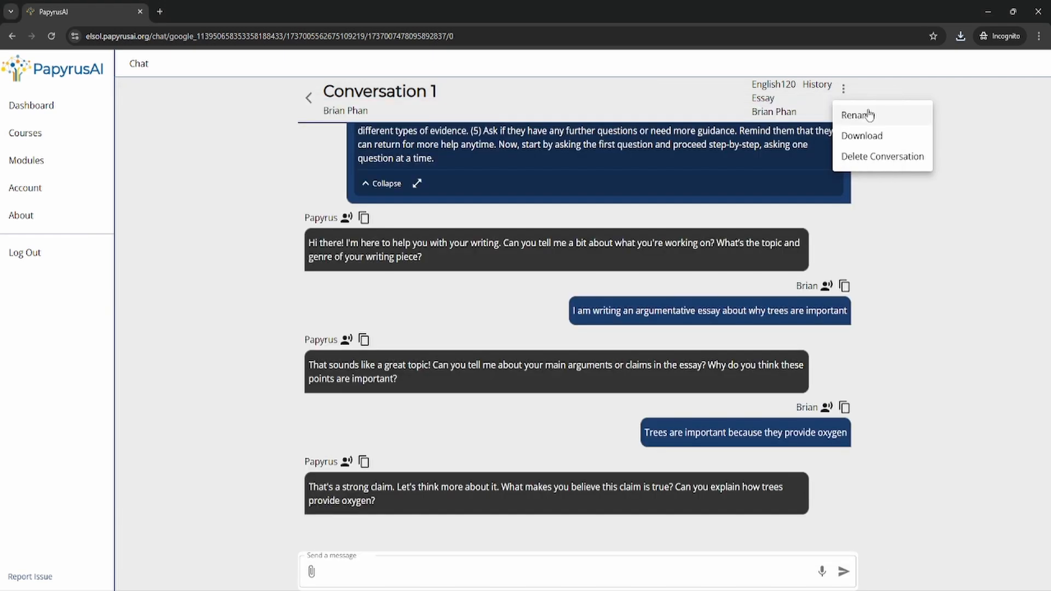
key("alt+Left")
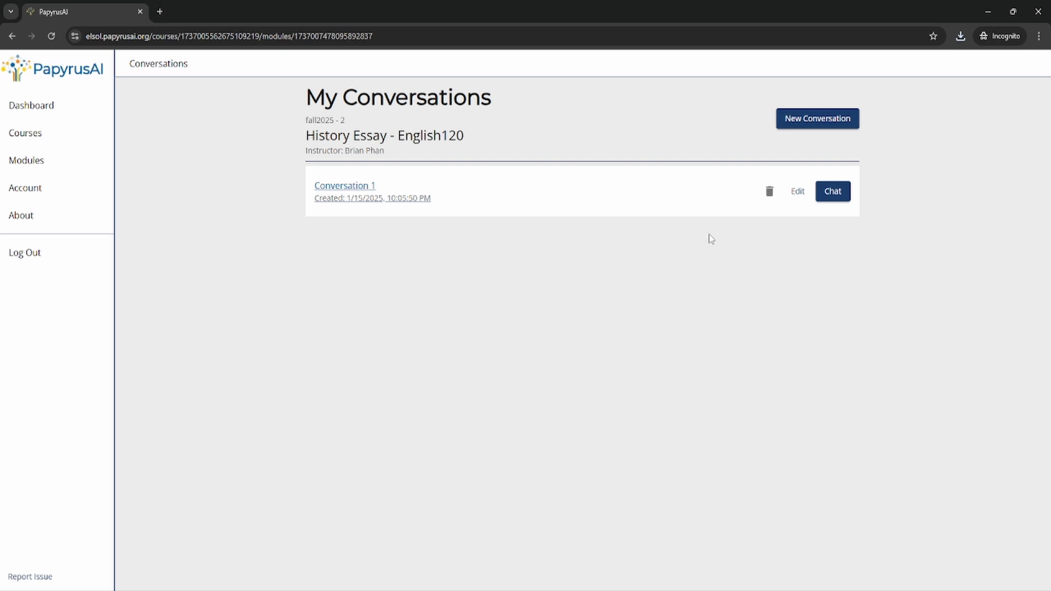
Delete Conversation 1, confirming despite the note that instructors still see deleted chats.
left_click(770, 191)
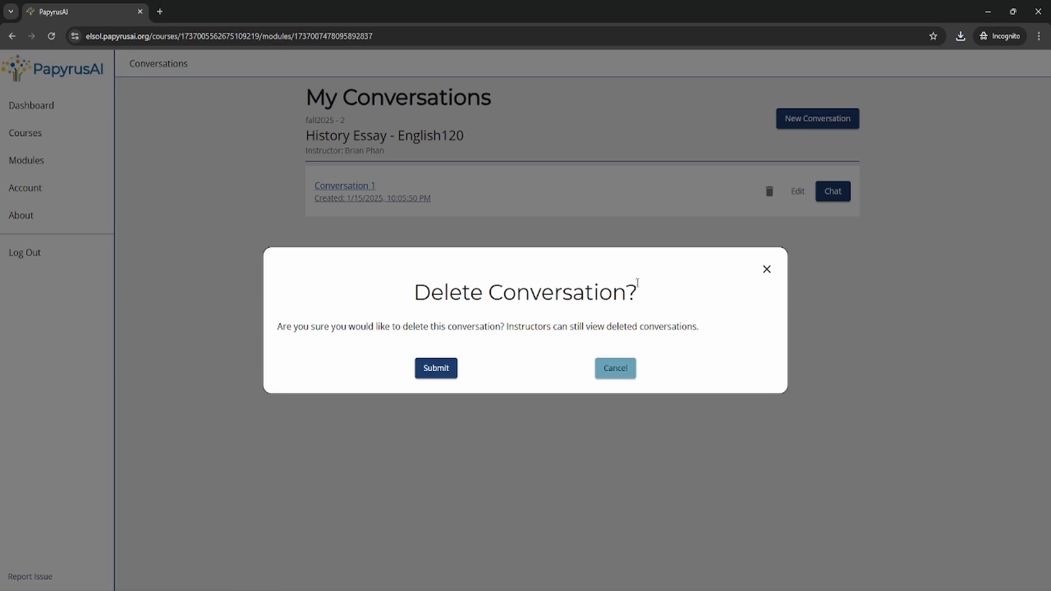
left_click_drag(408, 296, 671, 298)
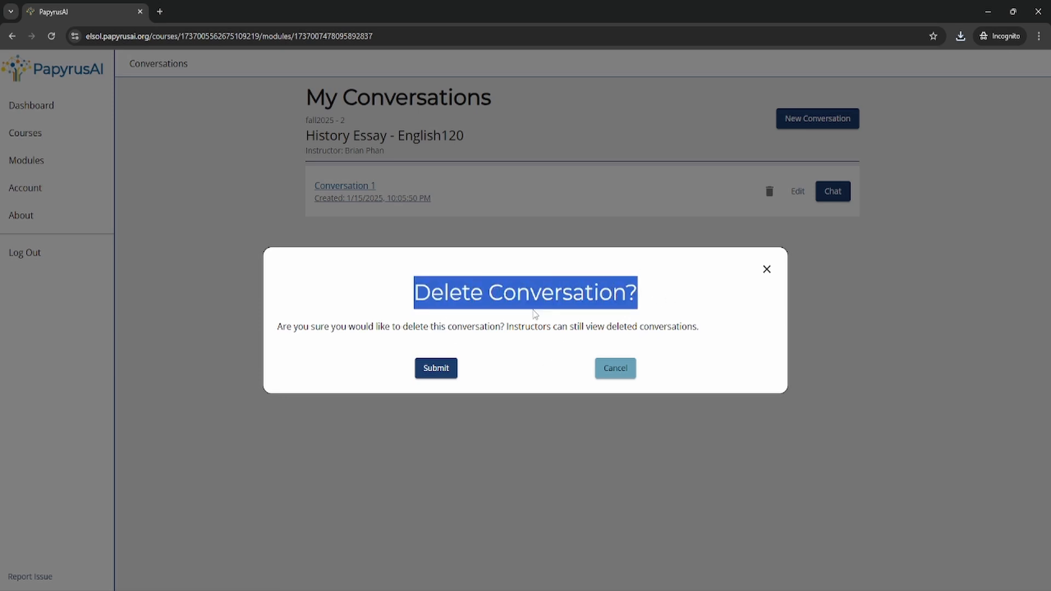
left_click_drag(504, 326, 720, 336)
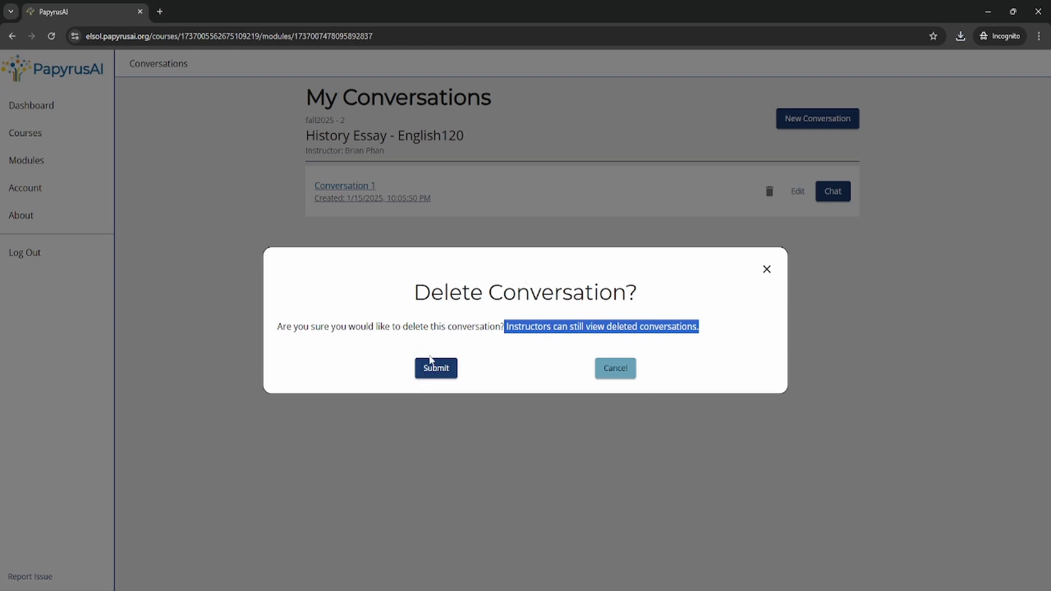
left_click(447, 369)
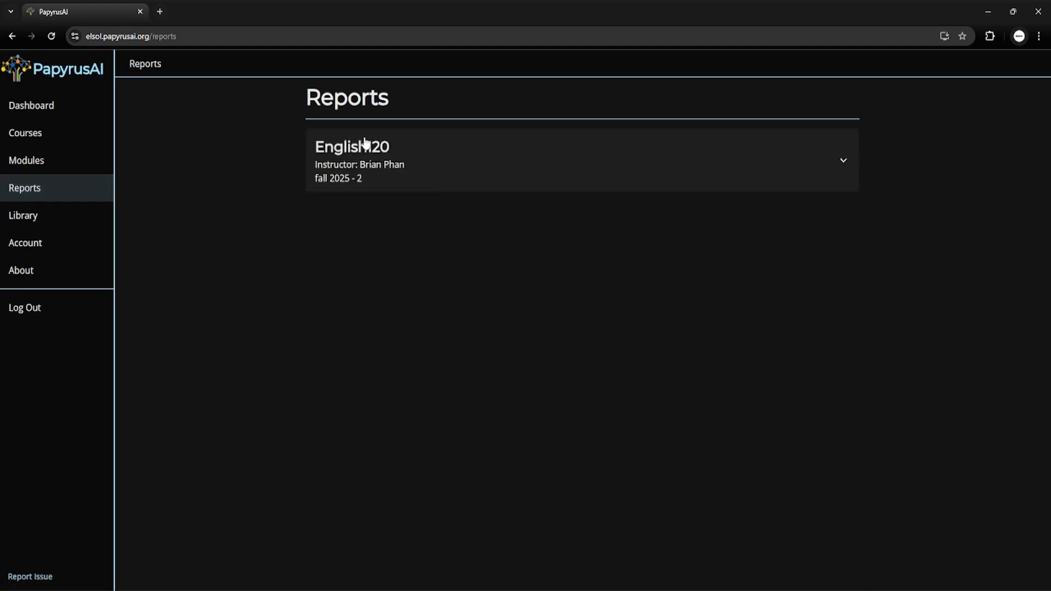
Expand the English120 course in Reports and open the second student's report.
left_click(464, 165)
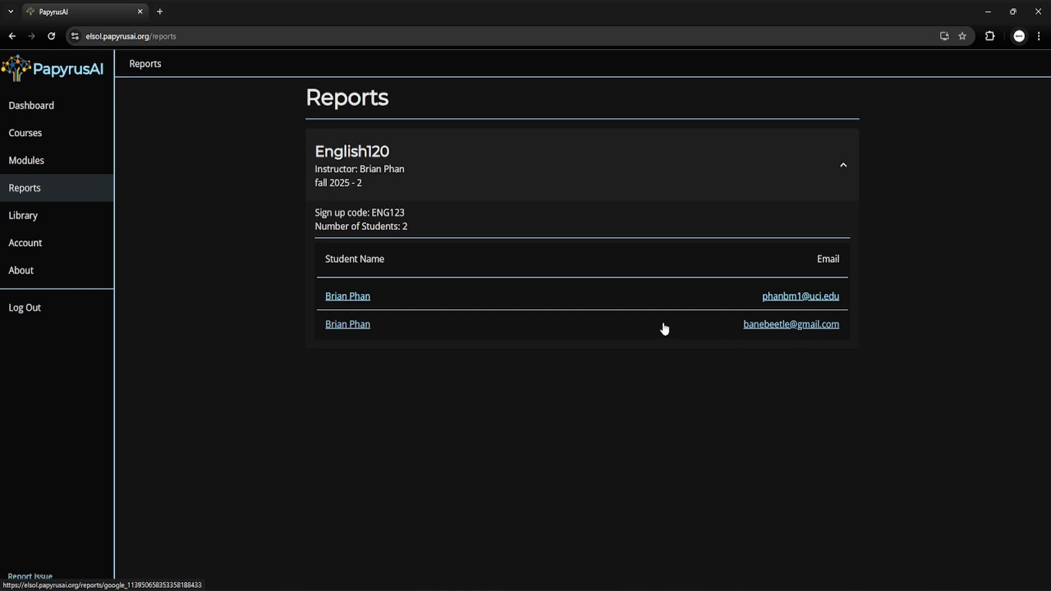
left_click(351, 325)
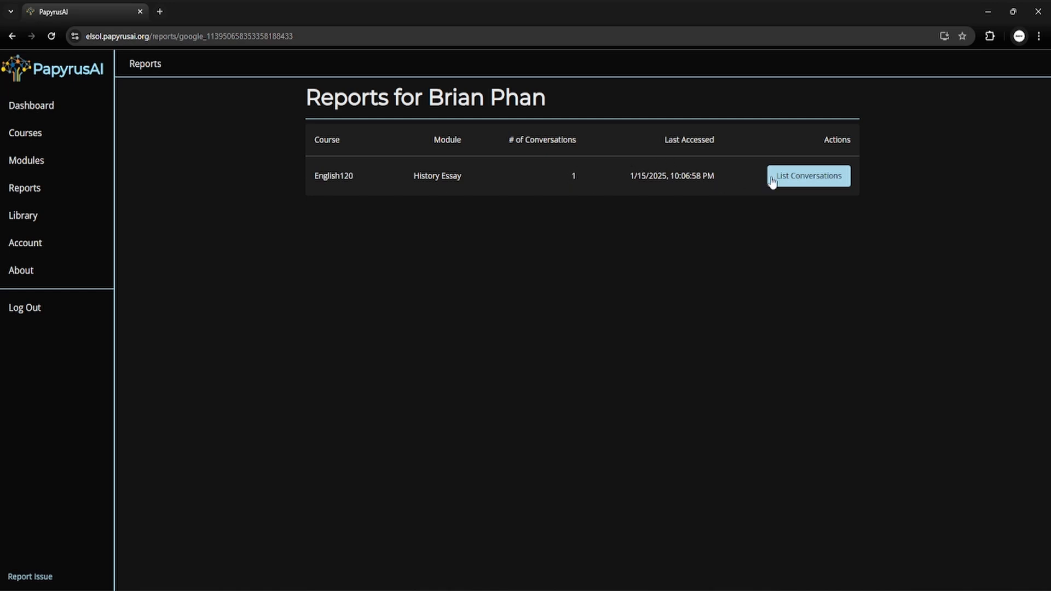
List the student's History Essay conversations and view the one marked deleted.
left_click(815, 186)
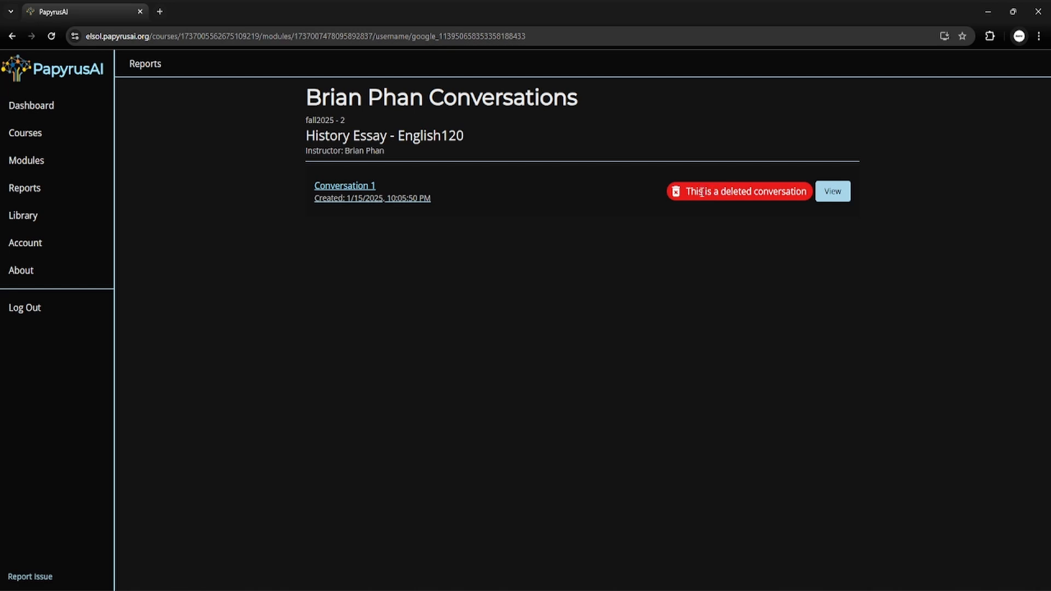
left_click_drag(694, 193, 799, 200)
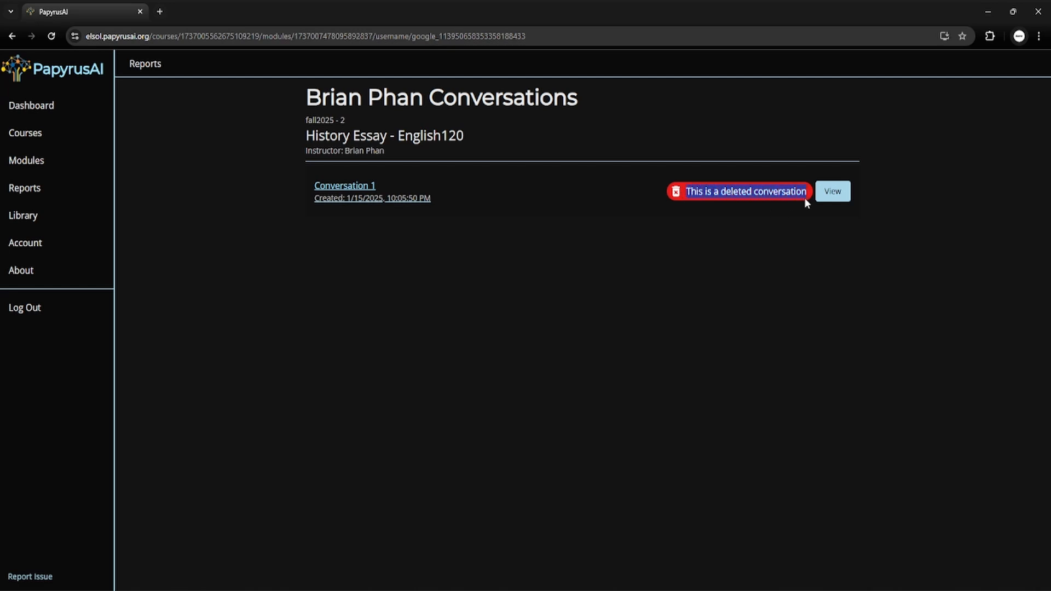
left_click(838, 195)
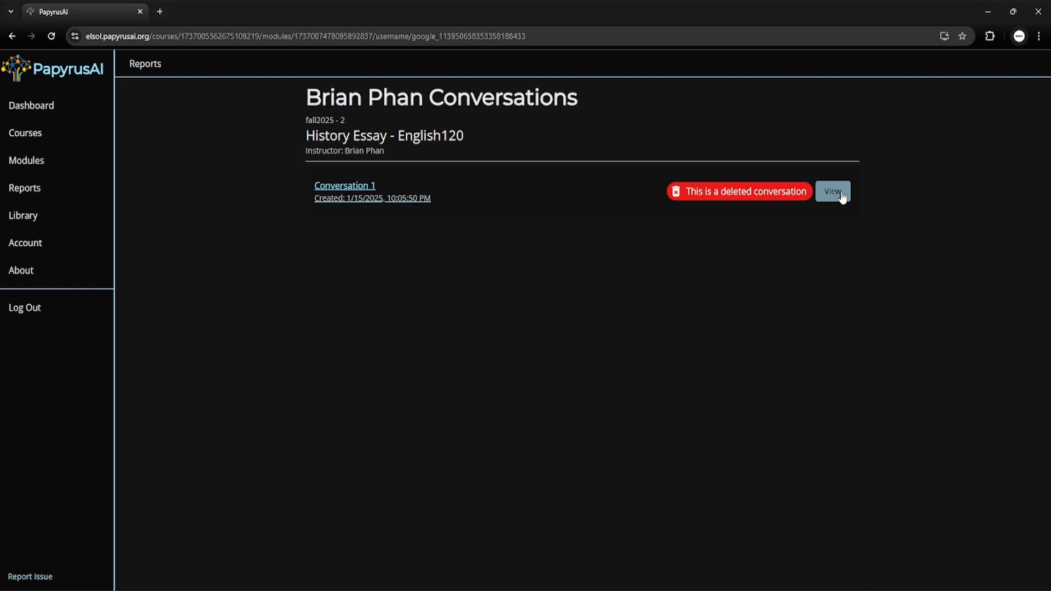
left_click(840, 195)
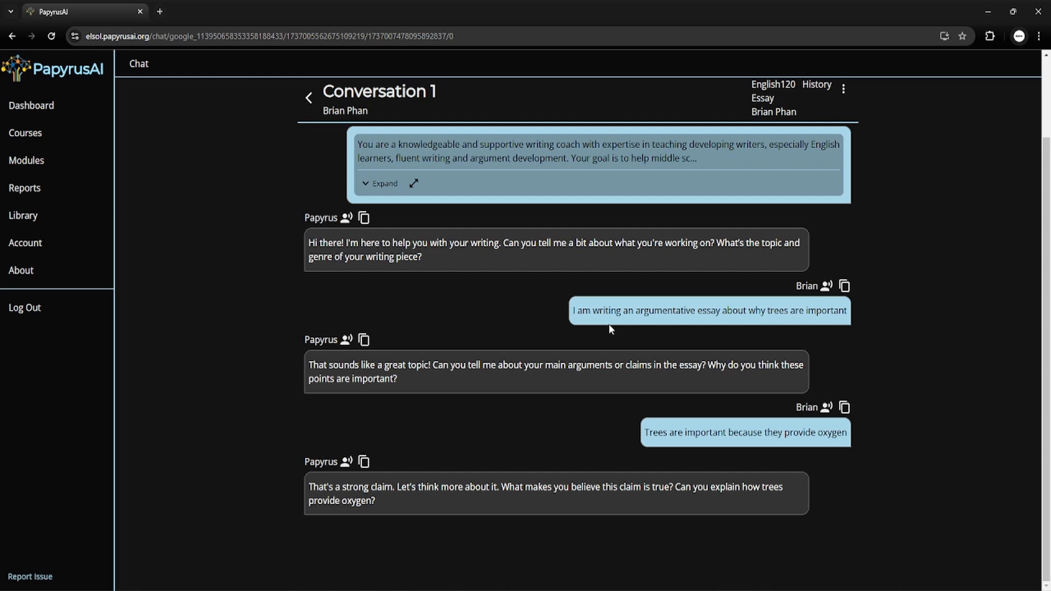
Review the student's trees messages, then play aloud the coach's reply asking how trees provide oxygen.
left_click_drag(571, 311, 855, 318)
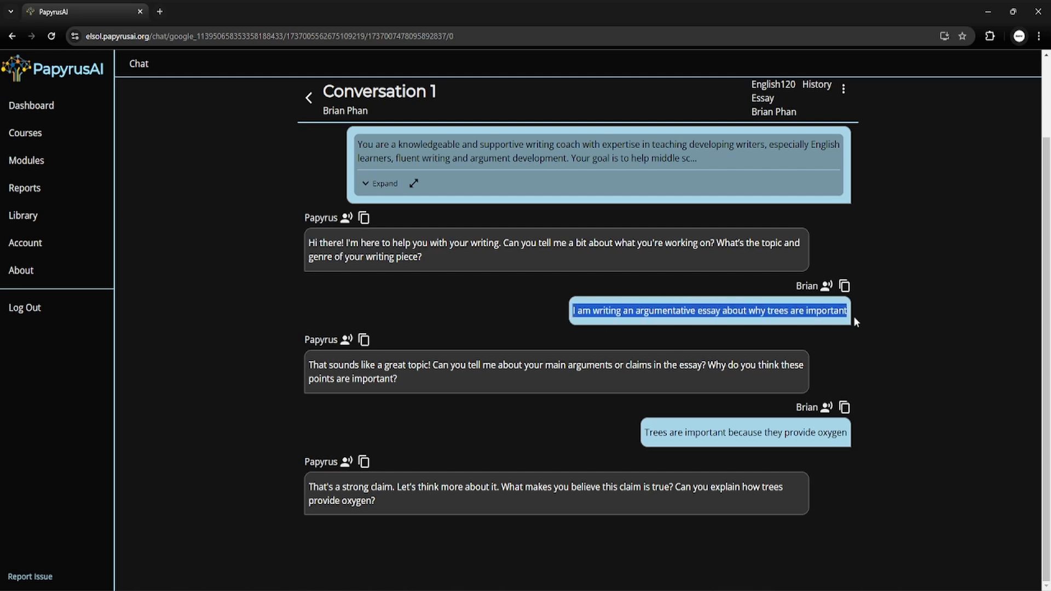
left_click_drag(644, 432, 883, 451)
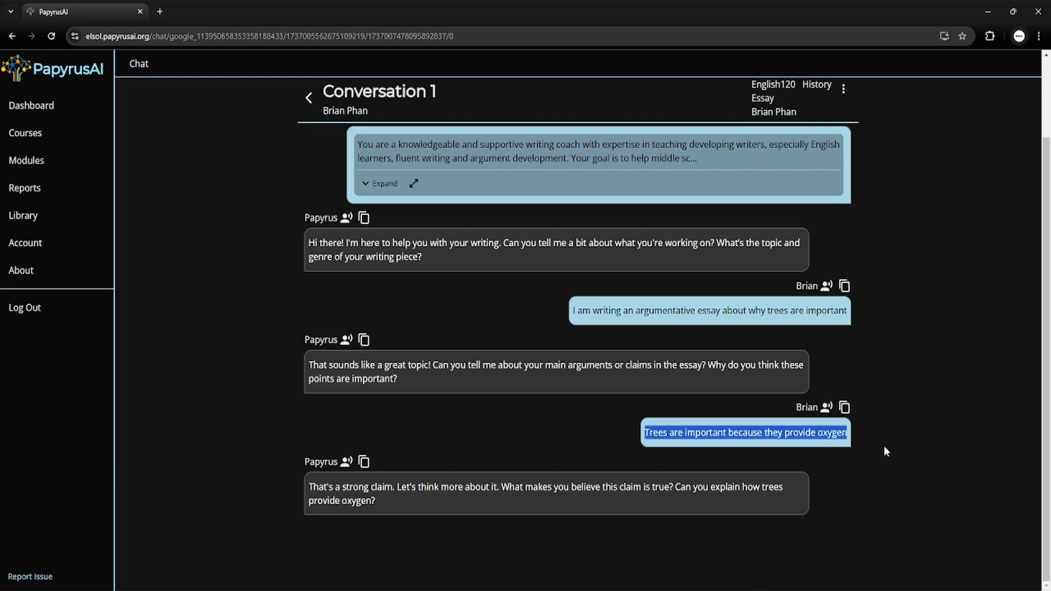
left_click(539, 423)
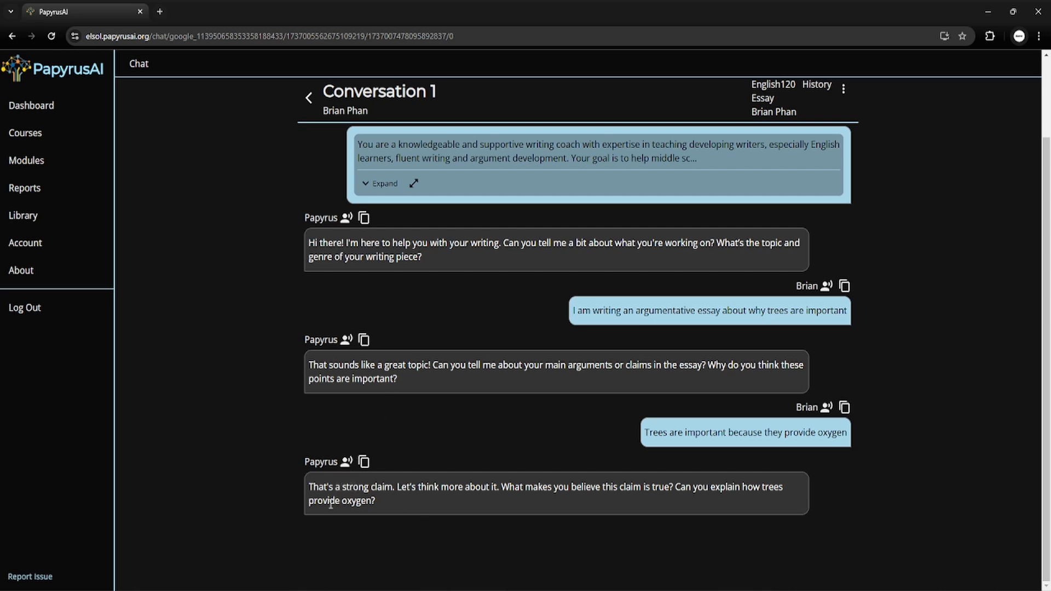
left_click_drag(310, 488, 348, 488)
triple_click(362, 484)
left_click(347, 463)
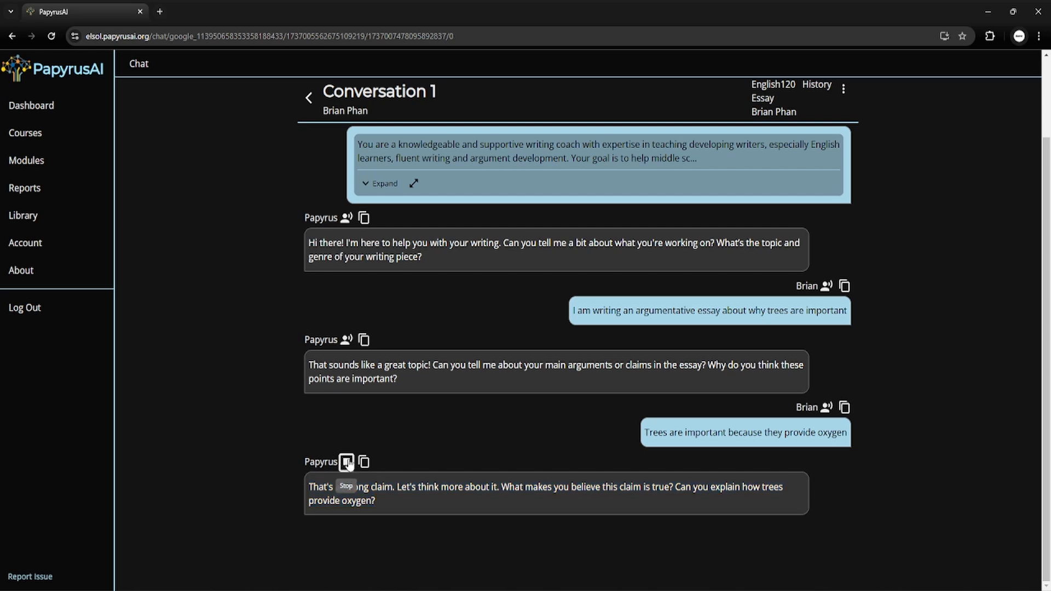